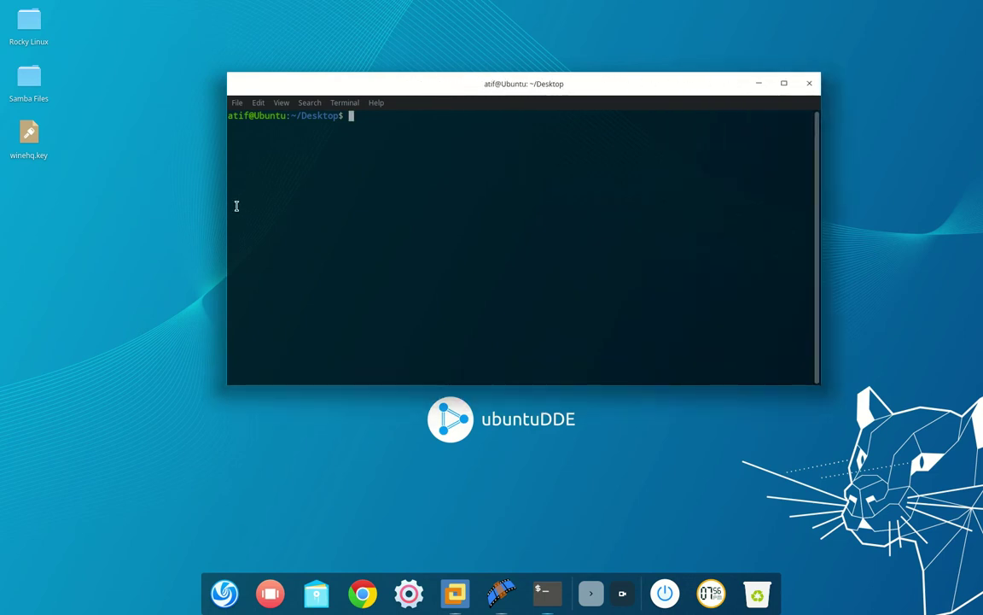
Step: Enlarge the terminal text and expand the terminal window to fill the screen
drag(205, 94, 91, 96)
drag(551, 71, 557, 28)
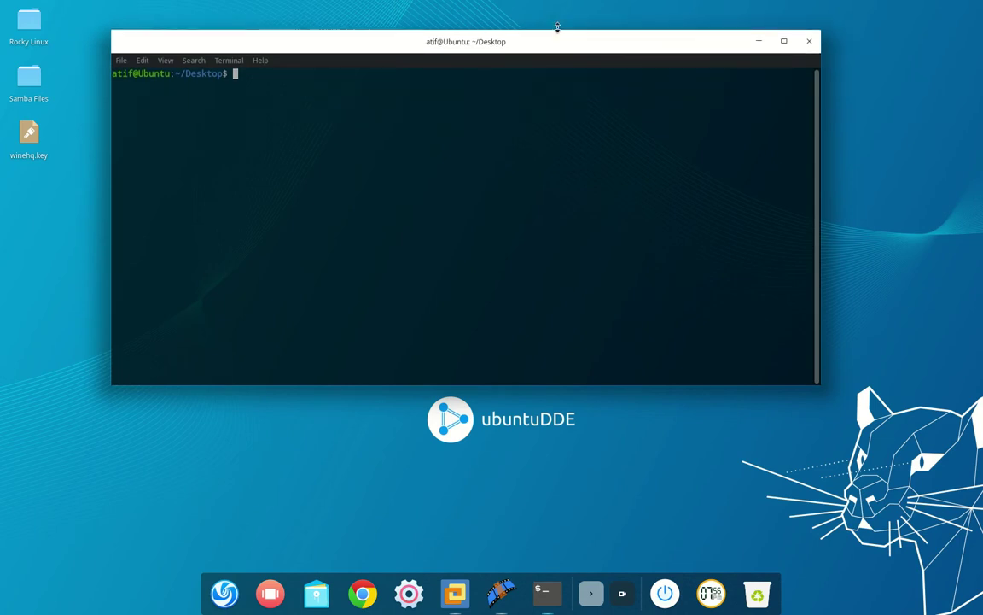
key(ctrl+plus)
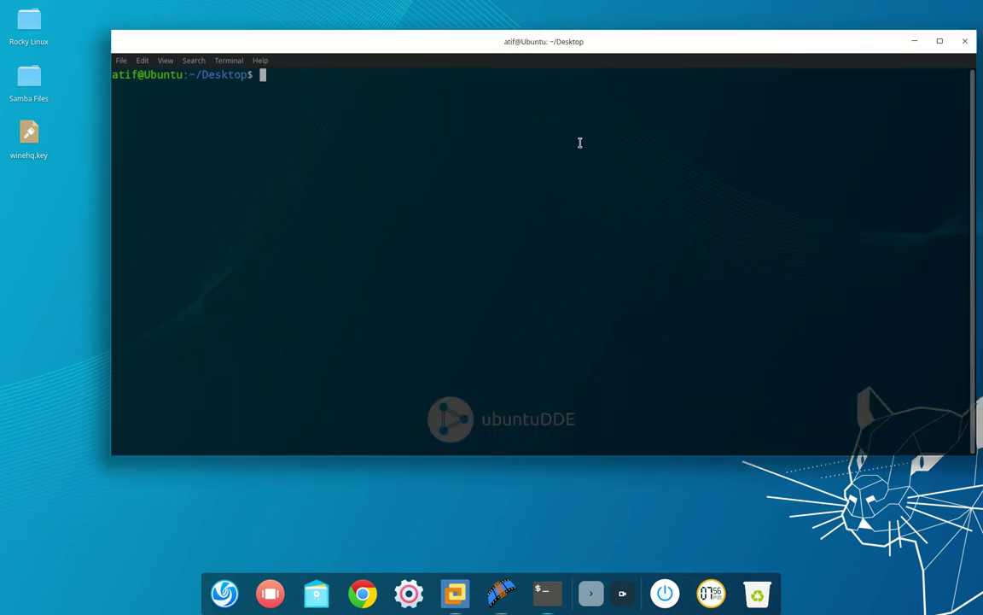
key(ctrl+plus)
drag(636, 49, 638, 17)
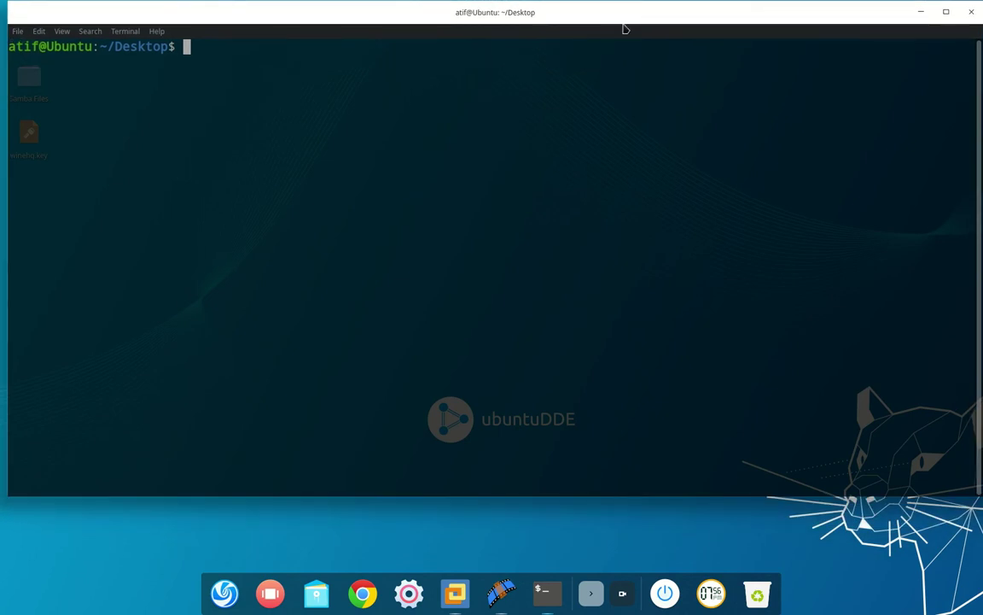
double_click(627, 24)
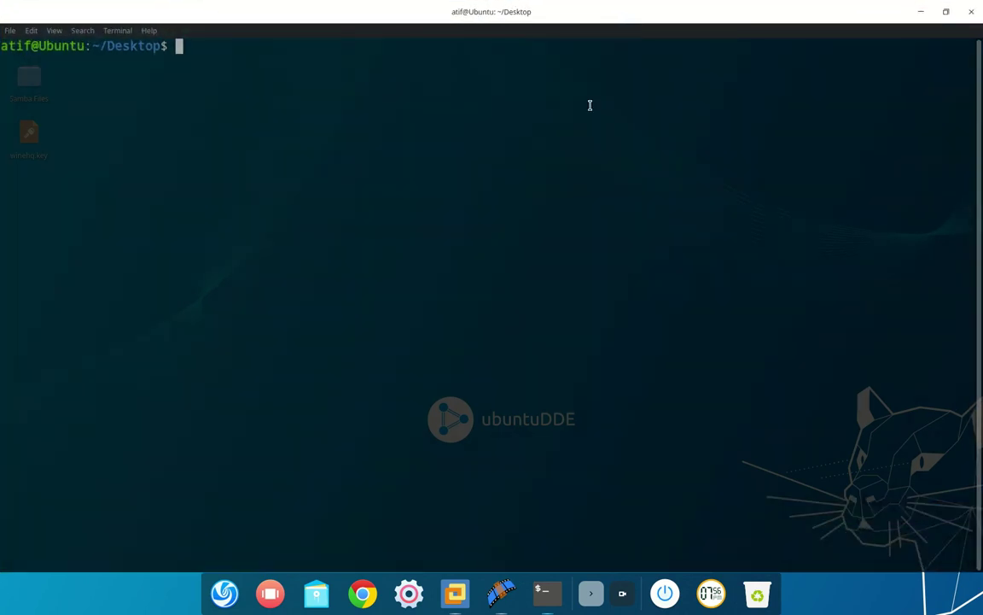
Step: Show the system information with neofetch, highlight the operating system version, and close the terminal
text(neofetch)
key(Return)
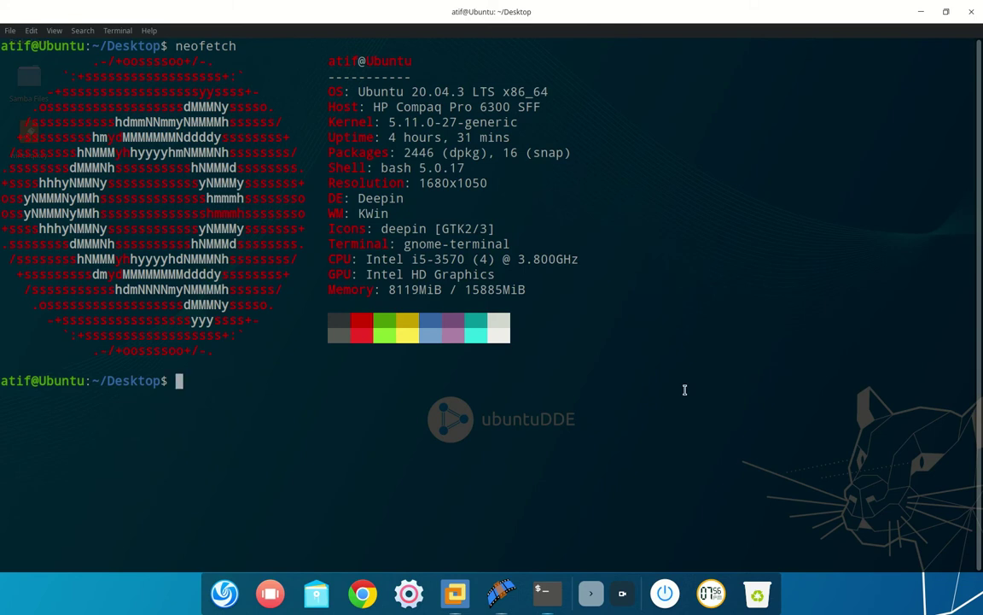
key(ctrl+plus)
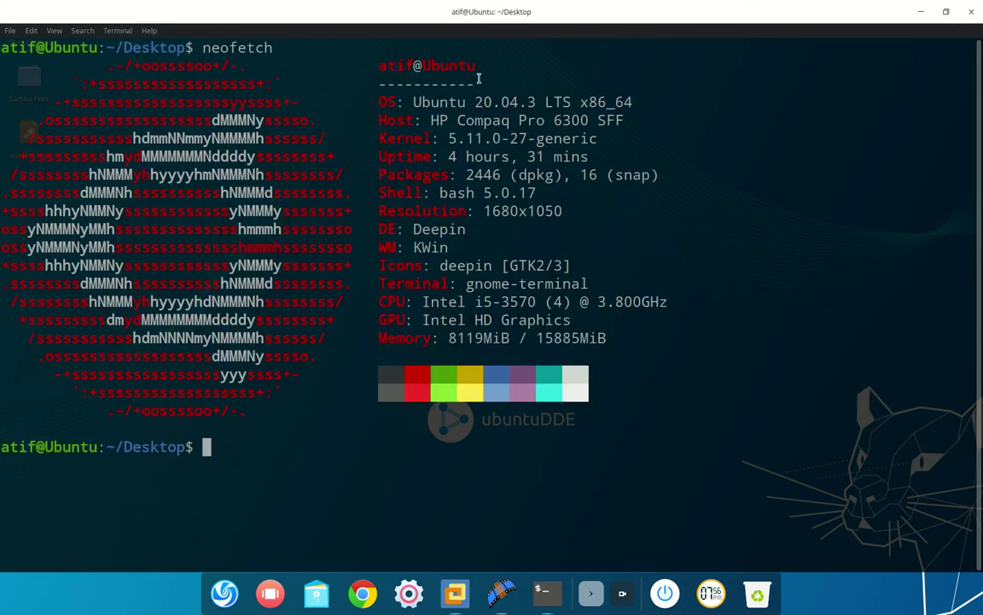
drag(413, 102, 629, 102)
click(746, 154)
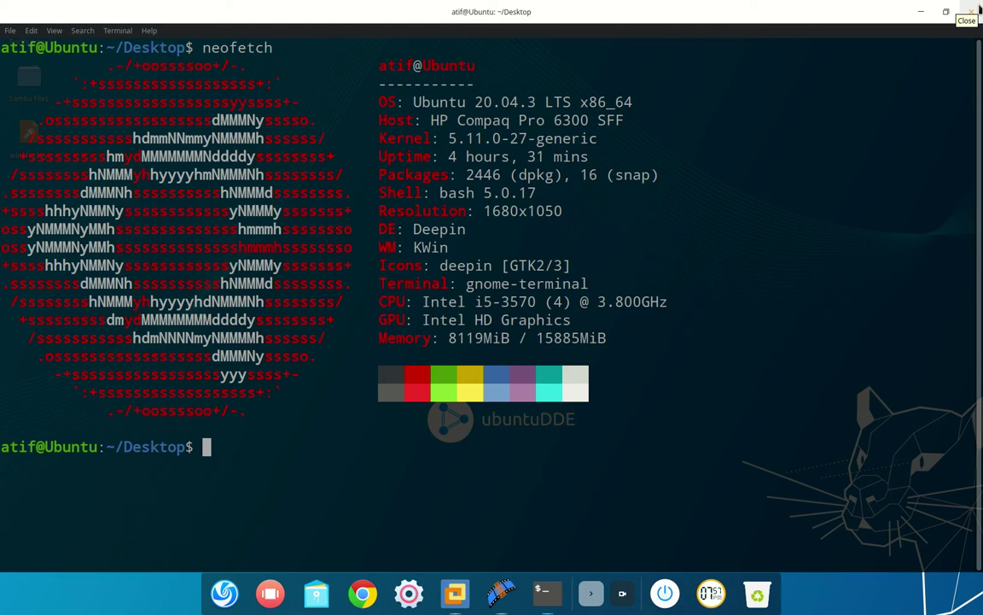
click(973, 10)
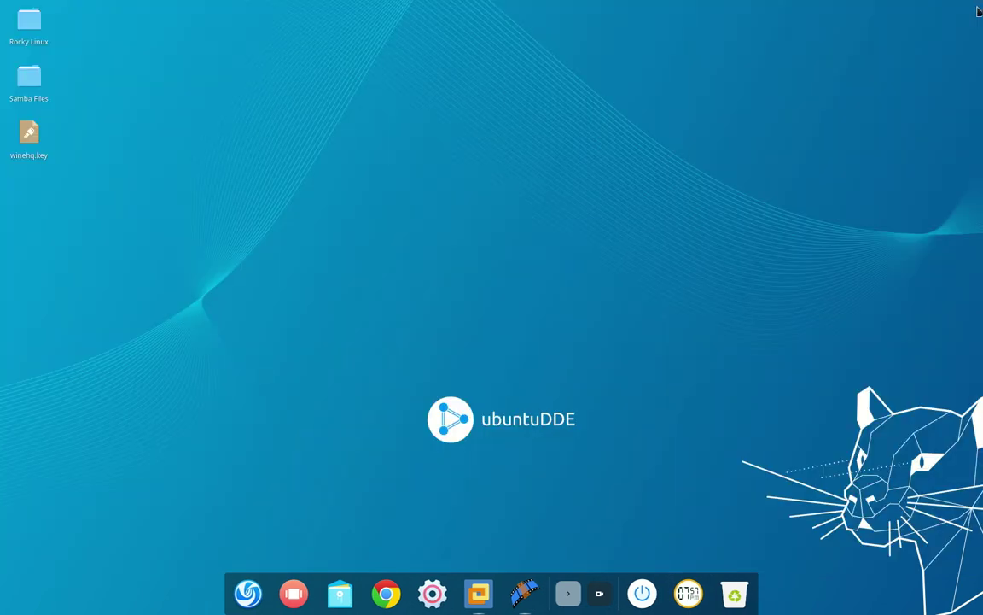
click(569, 592)
right_click(441, 594)
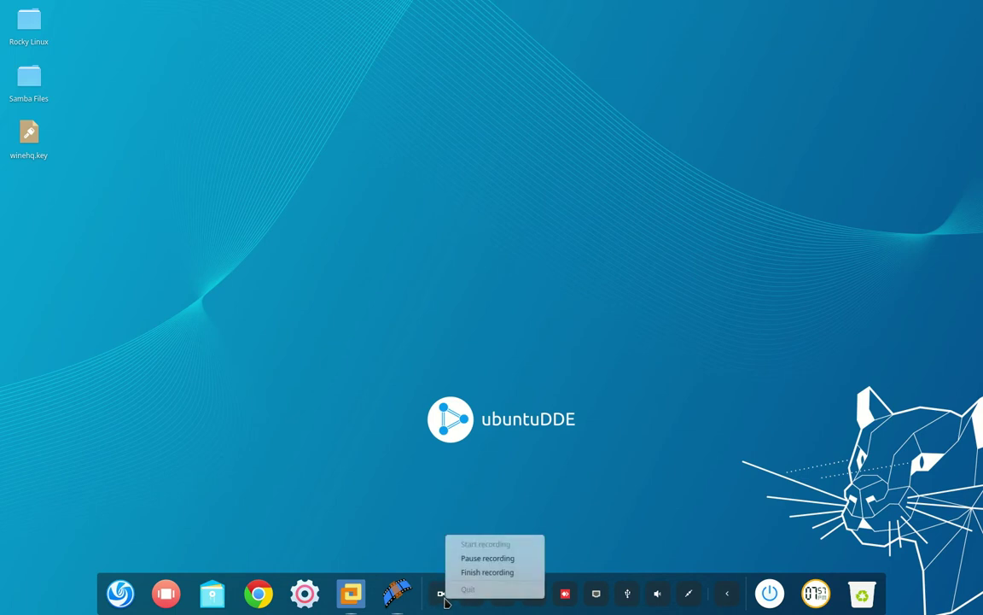
click(476, 580)
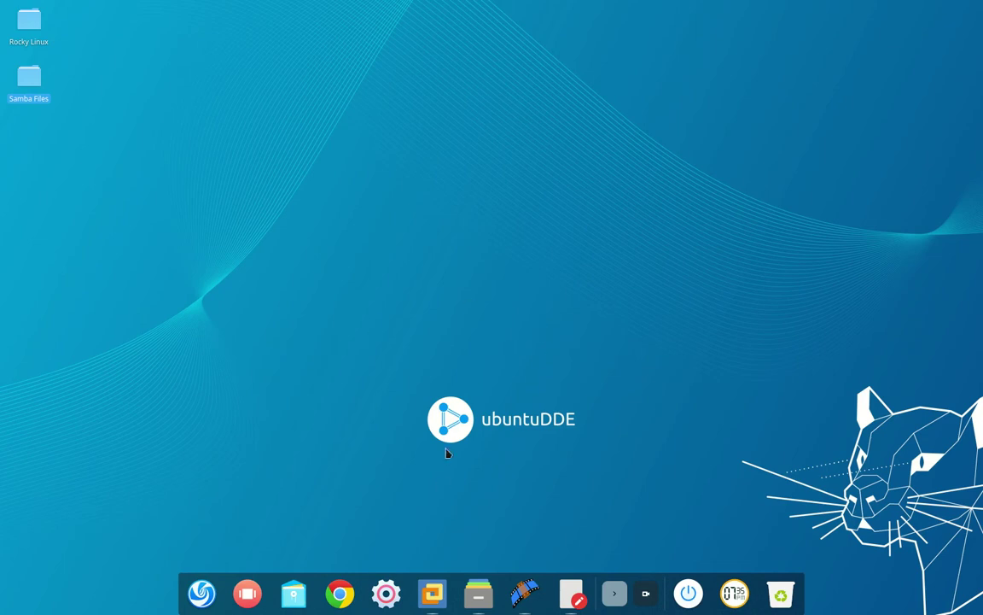
Step: Open a terminal in the Desktop folder, maximize it, and enlarge its text by three zoom levels
right_click(526, 142)
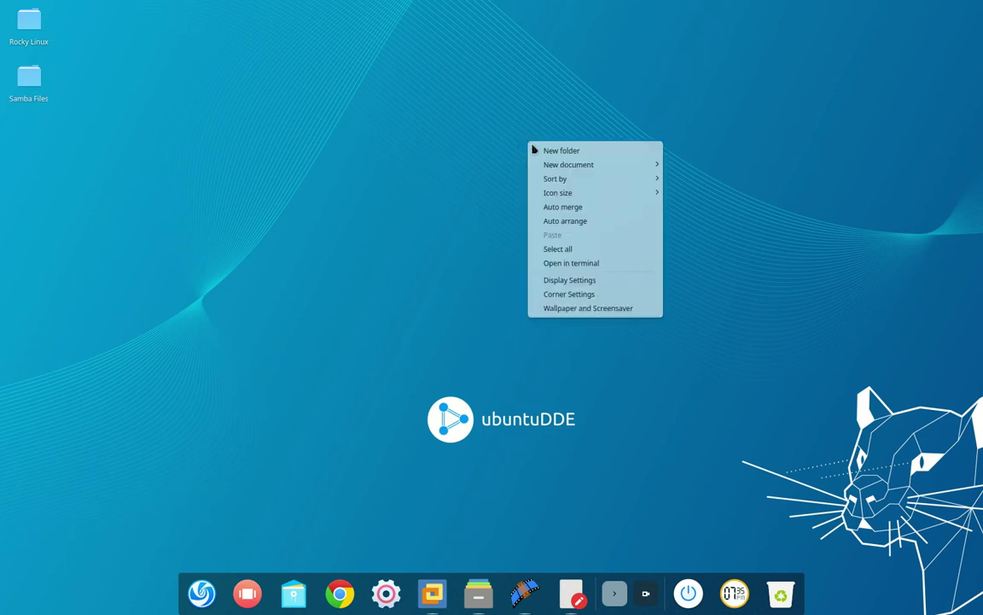
click(577, 263)
double_click(248, 14)
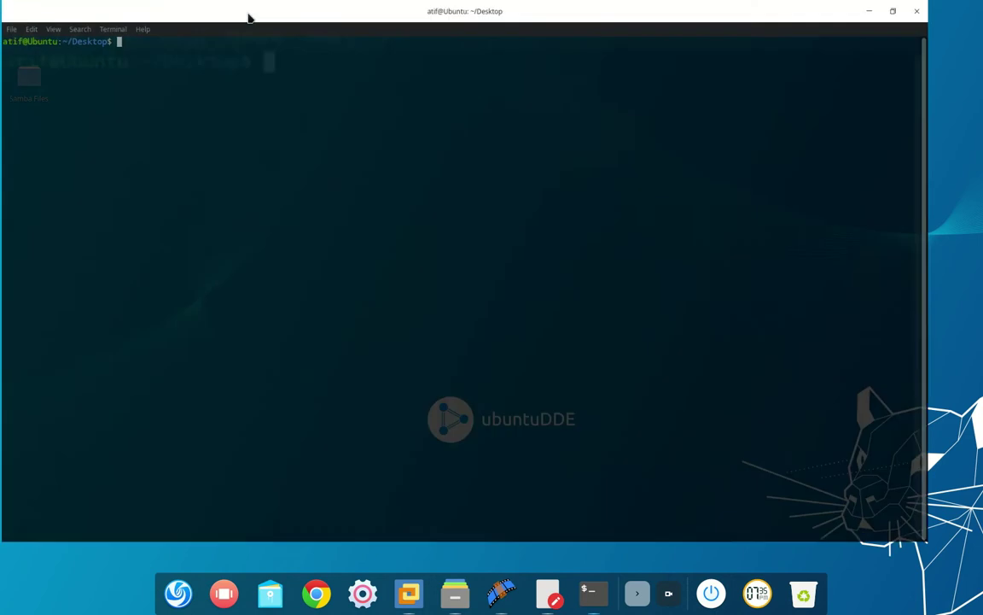
key(ctrl+plus)
key(ctrl+plus)
key(ctrl+plus)
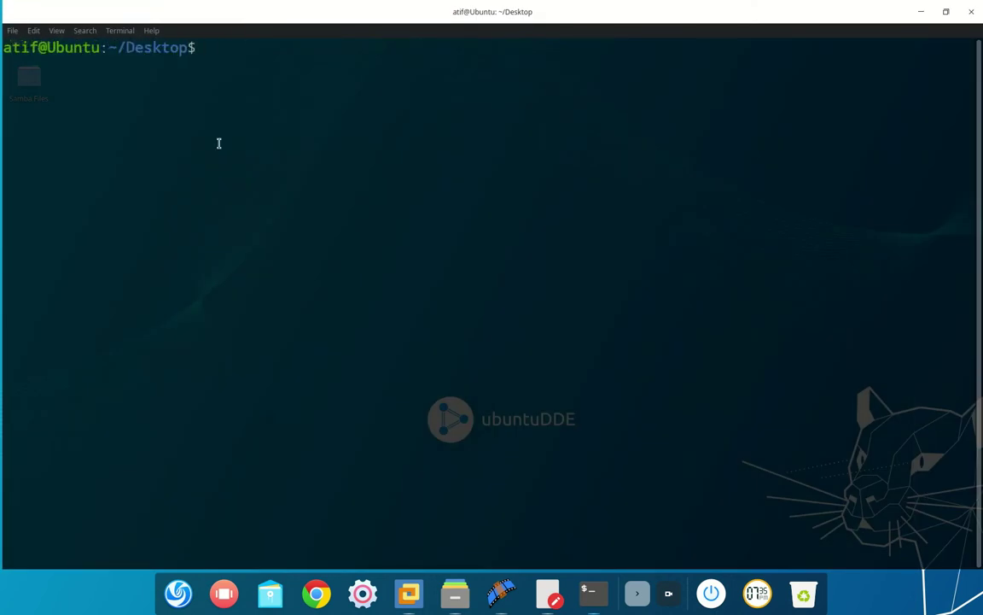
text(wget -nc https://dl.winehq.org/wine-builds/winehq.key)
key(Home)
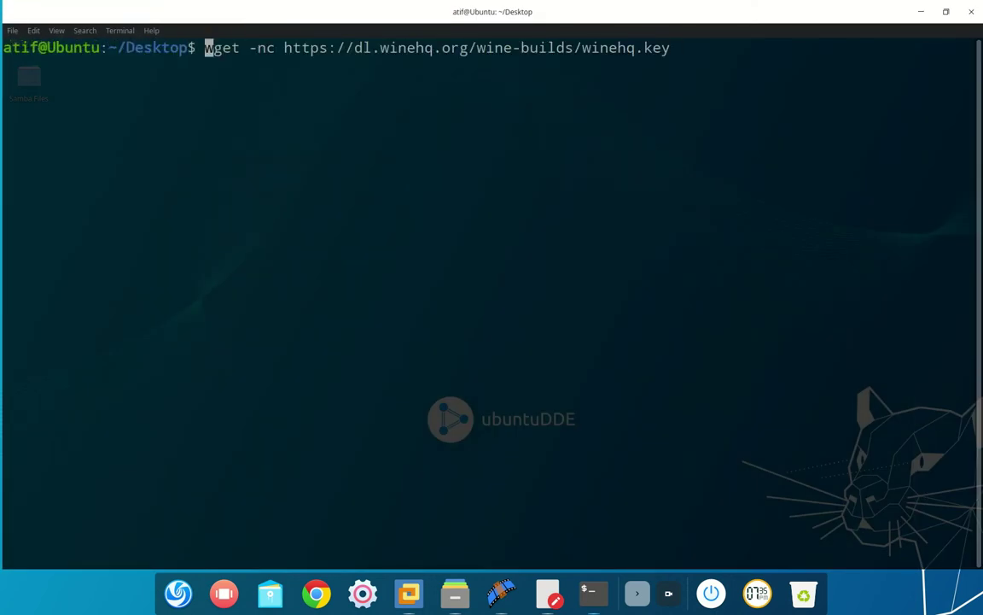
key(Return)
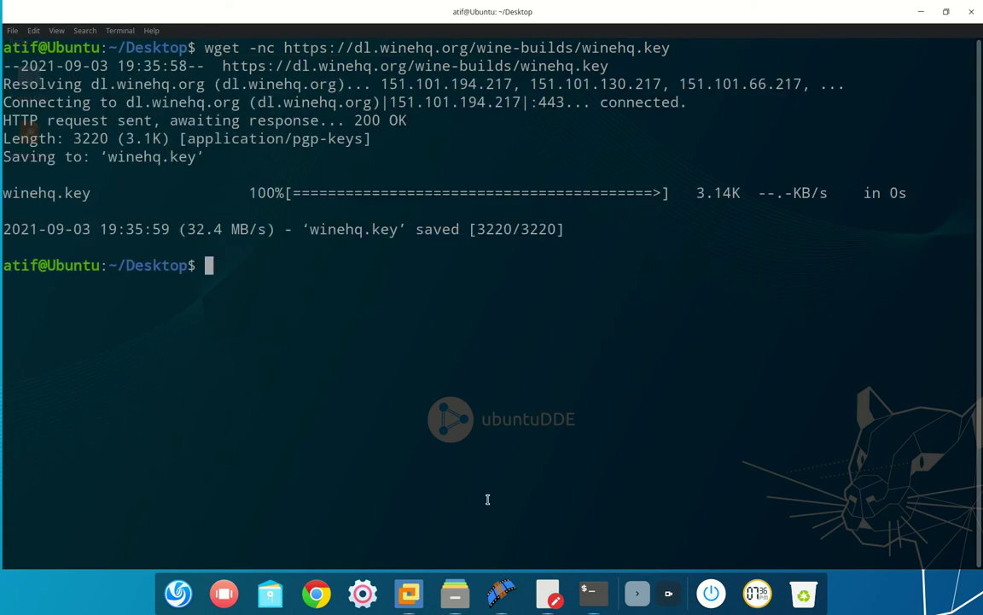
click(602, 598)
click(606, 602)
click(593, 592)
click(637, 592)
click(795, 592)
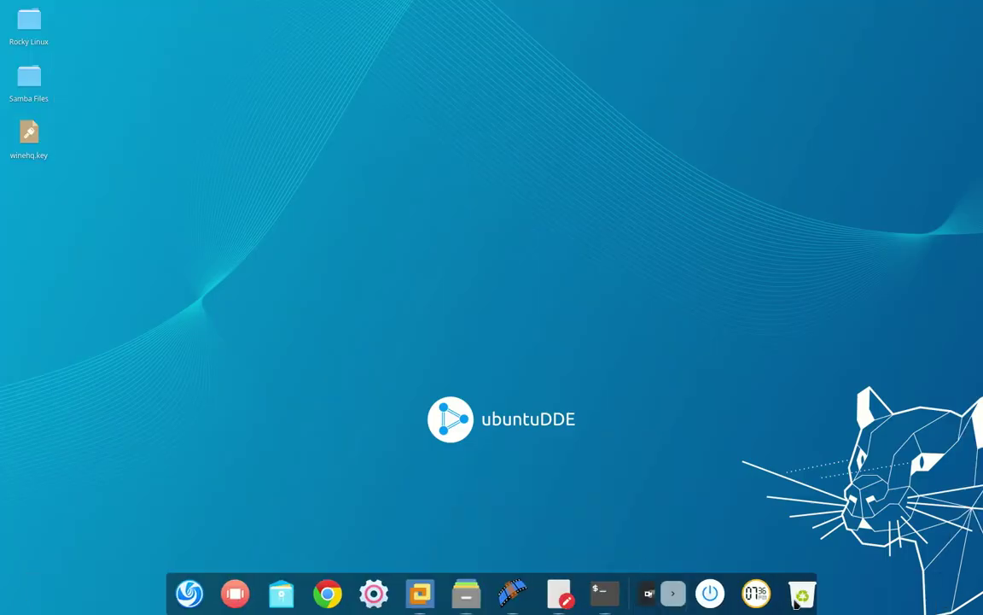
Step: Copy "sudo -H gpg -o /etc/apt/trusted.gpg.d/winehq.key.gpg --dearmor winehq.key" from the Wine notes in the text editor into the terminal prompt
click(563, 592)
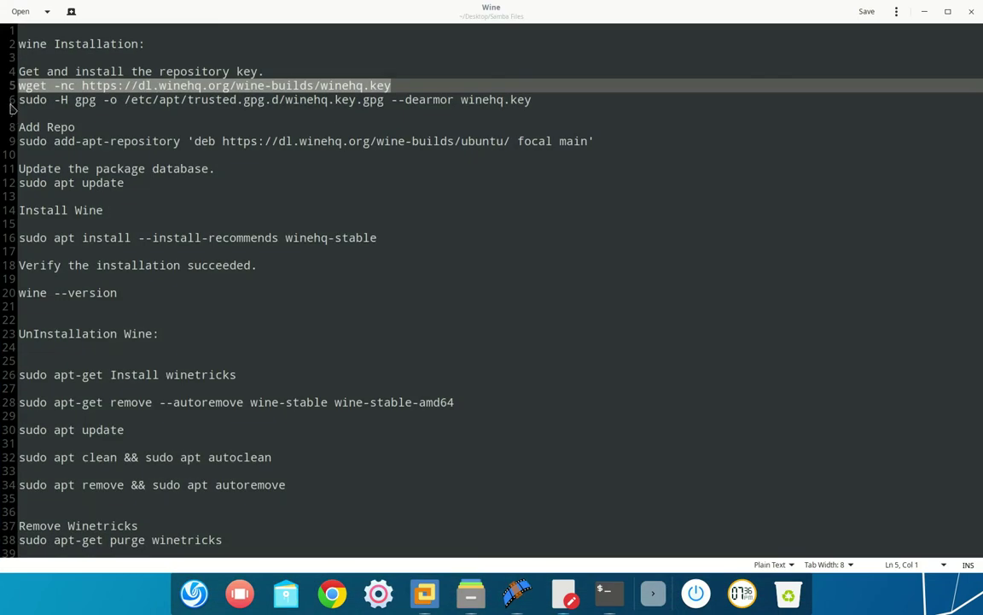
drag(19, 99, 531, 99)
right_click(522, 100)
click(535, 163)
click(925, 11)
mouse_move(586, 577)
click(553, 528)
right_click(318, 313)
click(334, 327)
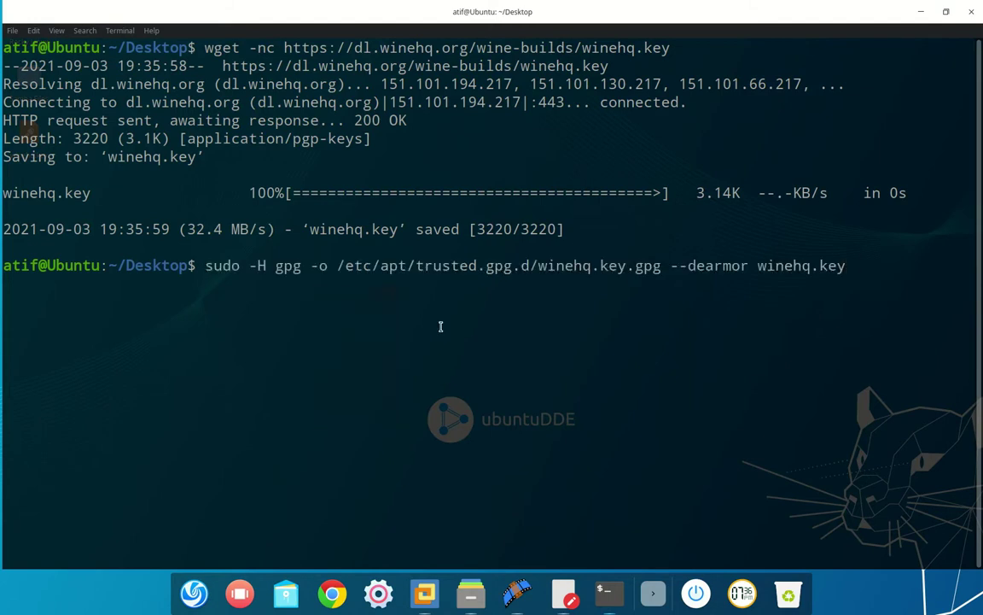
Step: Run the gpg key command, enter the sudo password, and answer y to overwrite the existing winehq.key.gpg
key(Return)
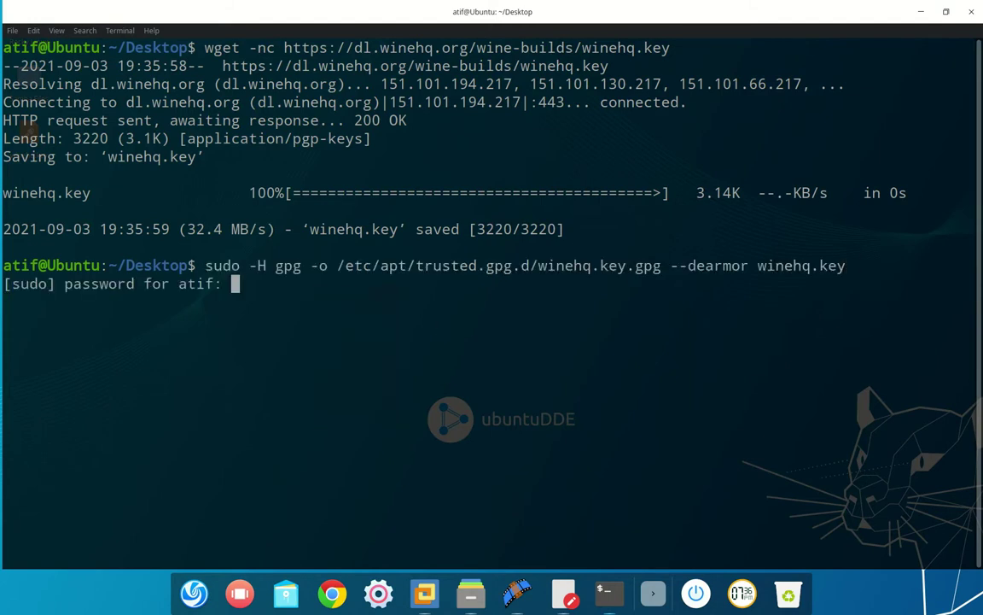
key(Return)
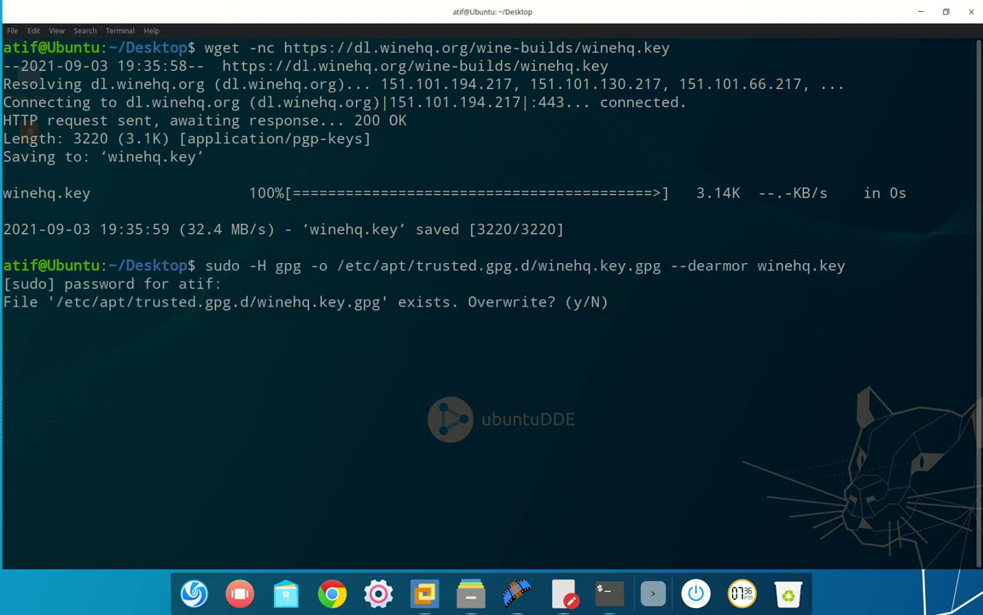
text(y)
key(Return)
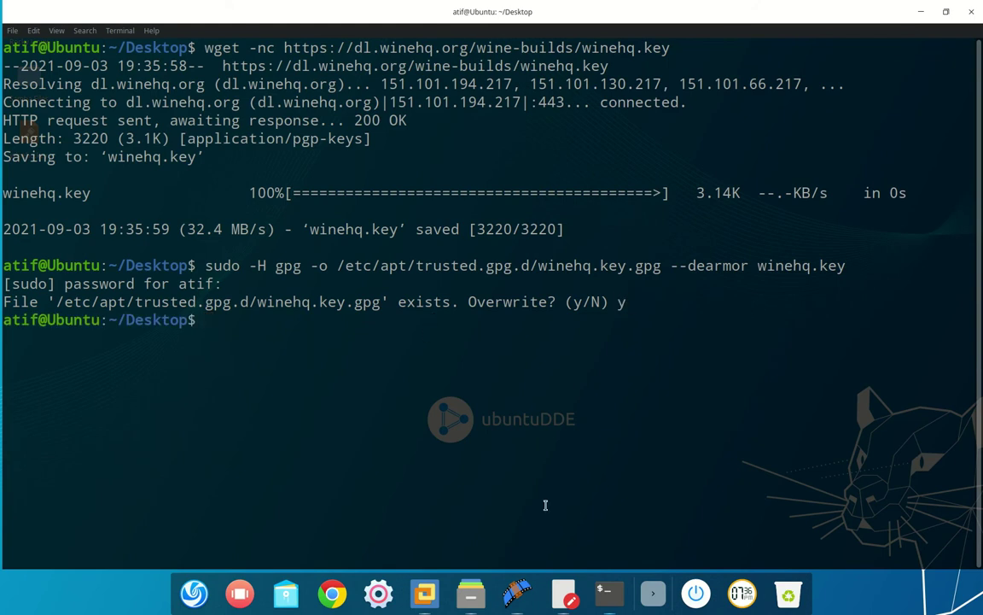
key(alt+Tab)
drag(21, 139, 598, 137)
right_click(573, 143)
click(596, 202)
key(alt+Tab)
key(ctrl+shift+v)
key(Return)
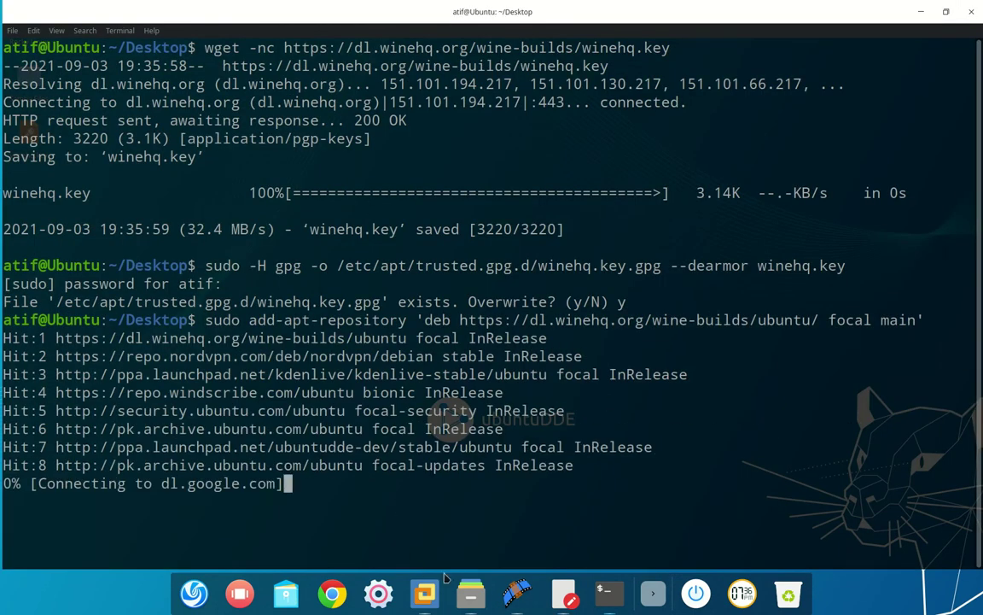
Step: Copy "sudo apt update" from the Wine notes and run it in the terminal to refresh the package database
key(alt+Tab)
click(106, 183)
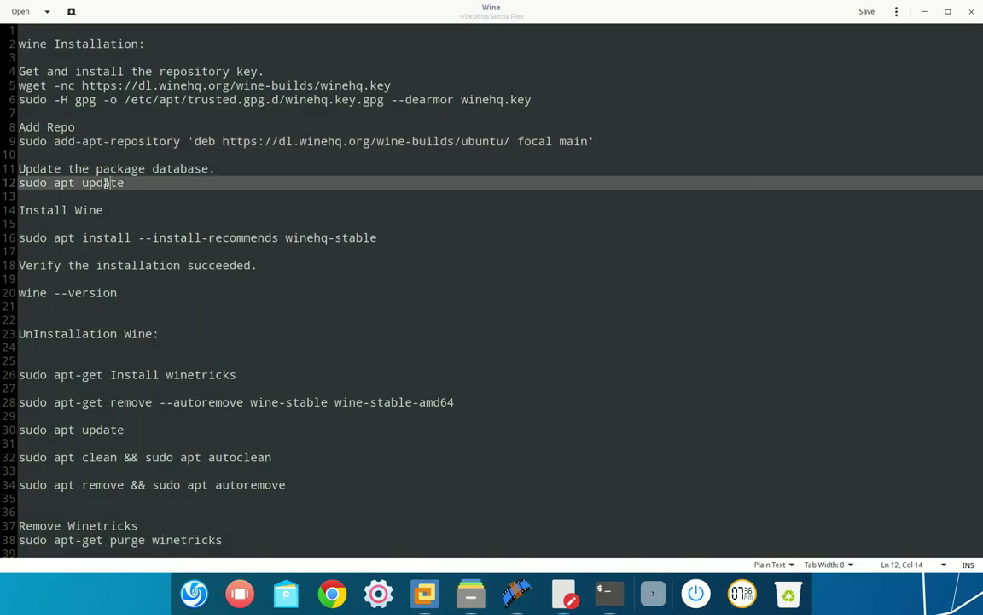
drag(126, 183, 15, 183)
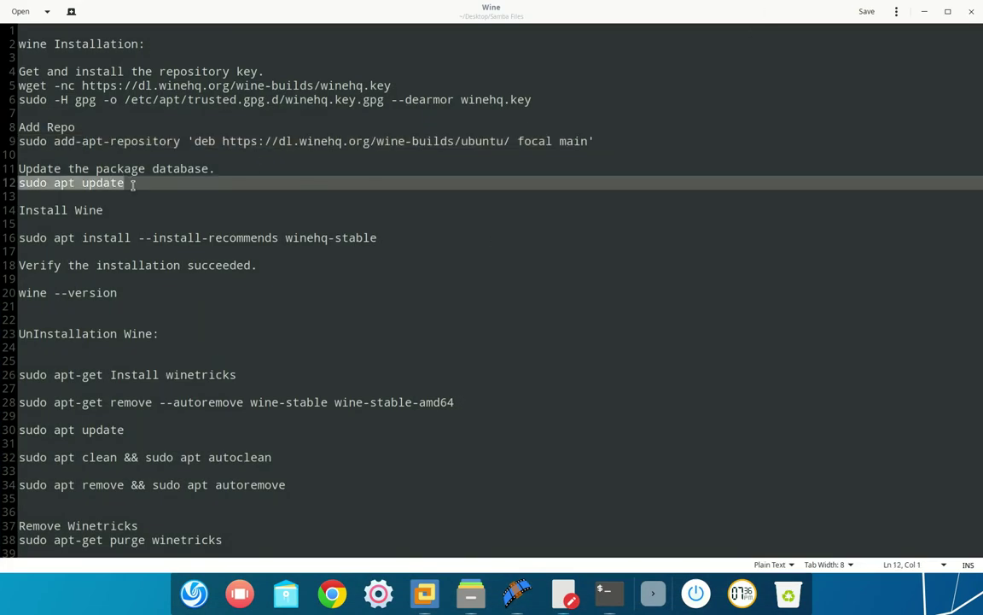
right_click(81, 183)
click(120, 239)
key(alt+Tab)
key(ctrl+shift+v)
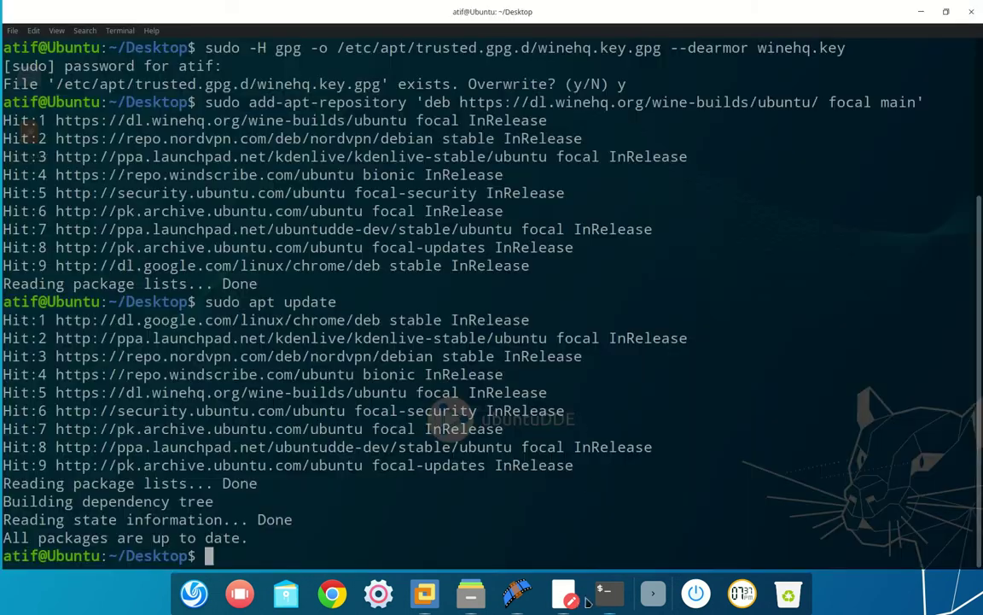
Step: Copy the command "sudo apt install --install-recommends winehq-stable" from the Wine notes and return to the terminal
click(608, 592)
click(610, 591)
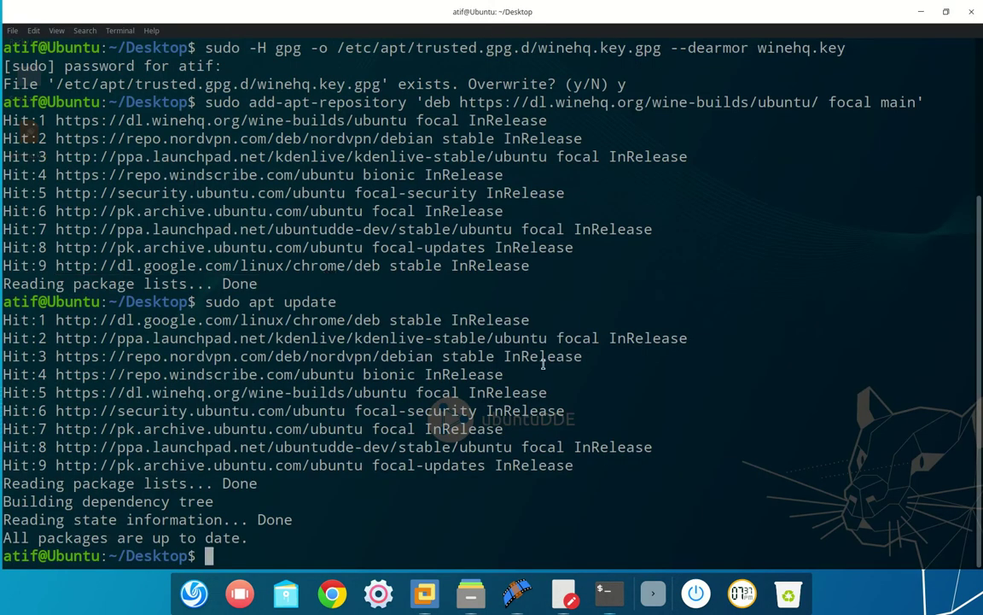
click(563, 593)
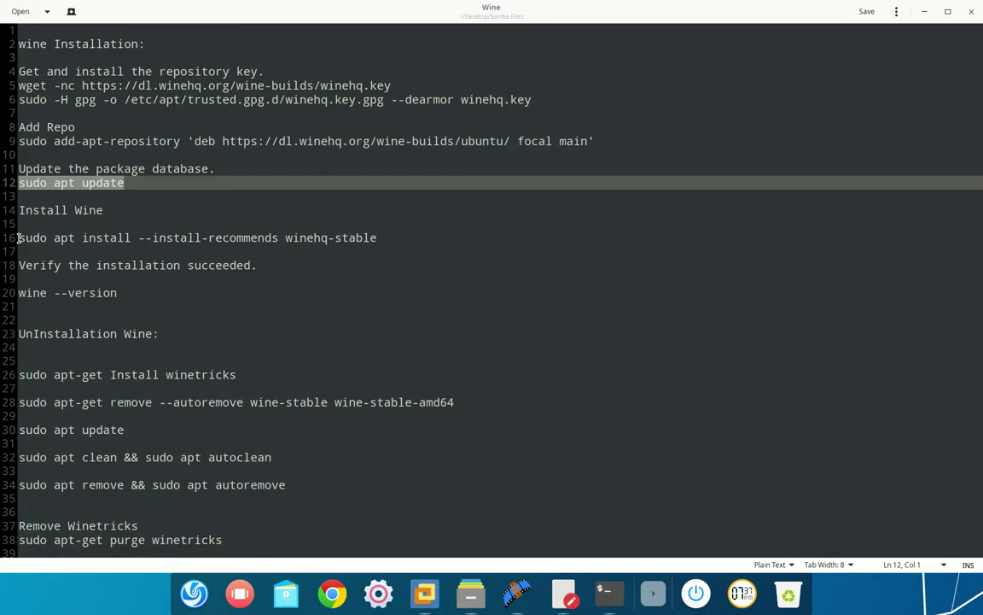
drag(18, 237, 378, 238)
right_click(364, 240)
click(385, 300)
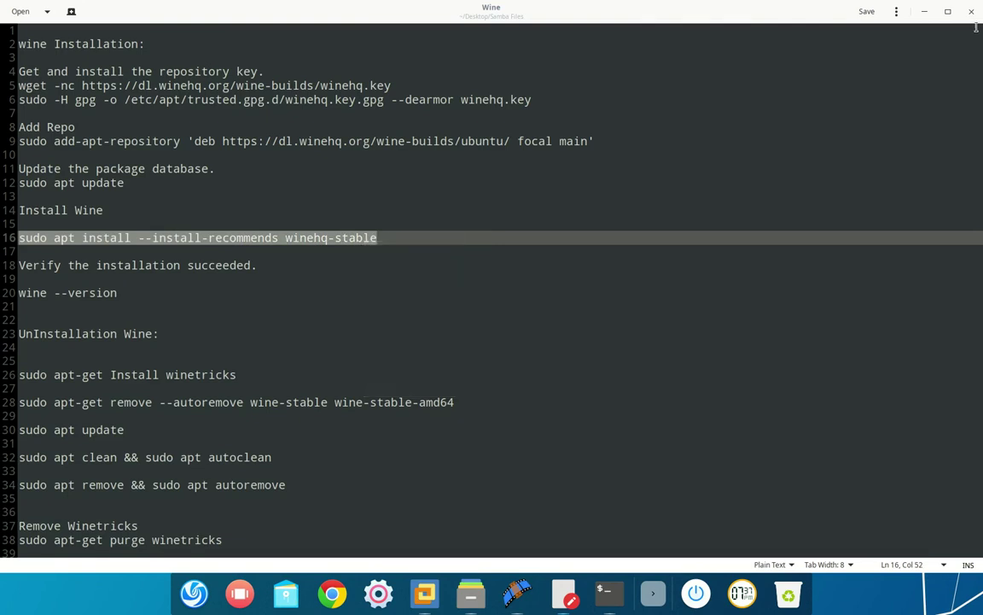
click(925, 12)
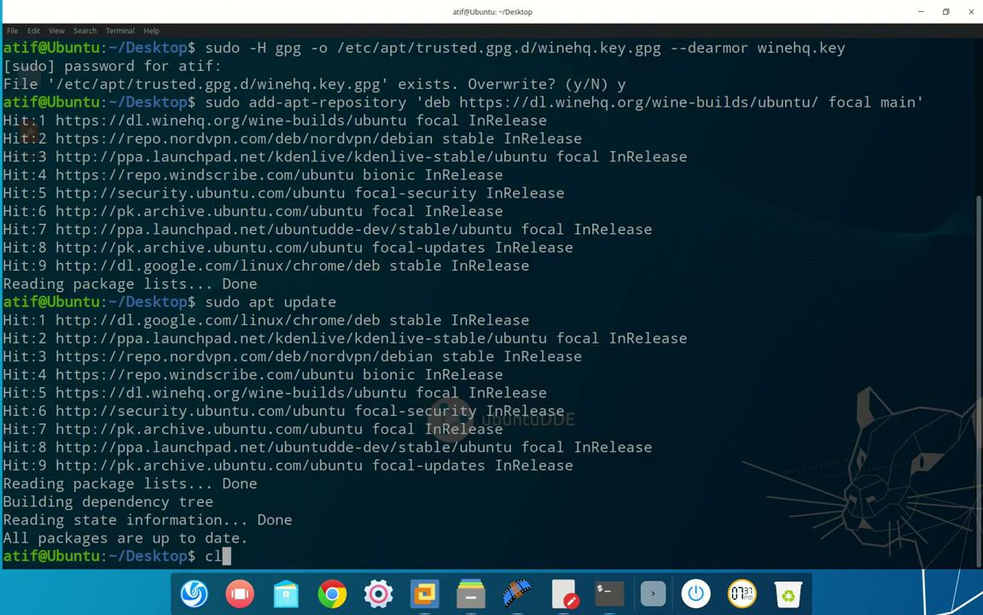
Step: Clear the terminal, run the copied winehq-stable install command, and answer y to proceed with the installation
text(lear)
key(Return)
key(ctrl+shift+v)
key(Return)
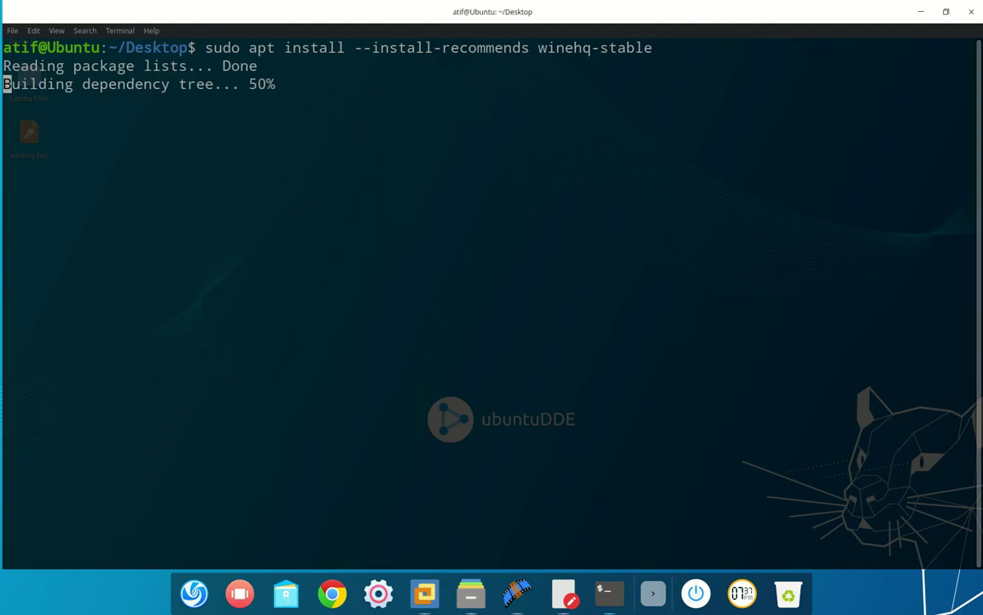
text(y)
key(Return)
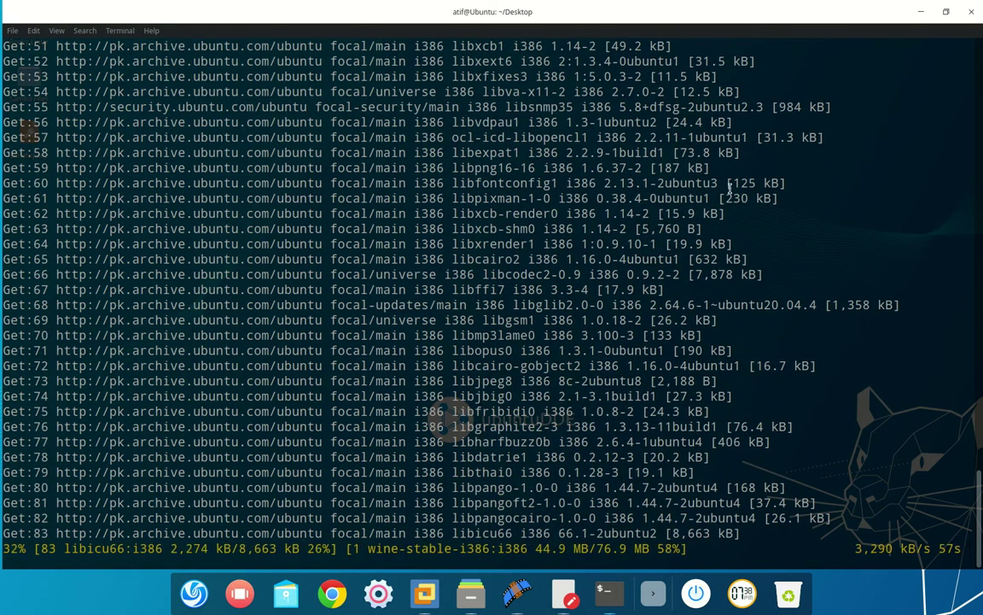
Step: Check the installed Wine version with "wine --version" and write "Done with Wine !!!" at the prompt
click(922, 12)
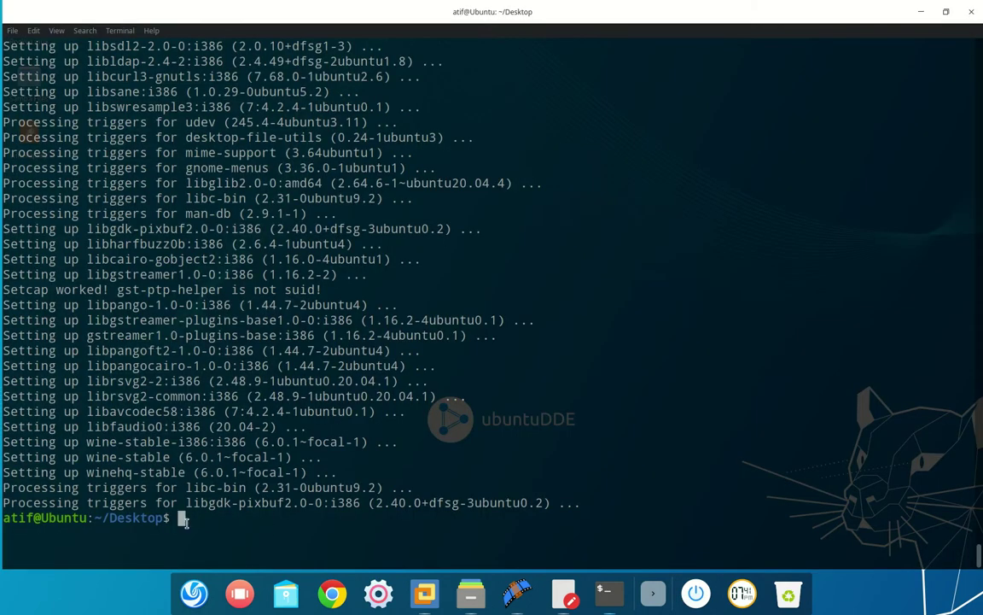
right_click(214, 522)
click(242, 423)
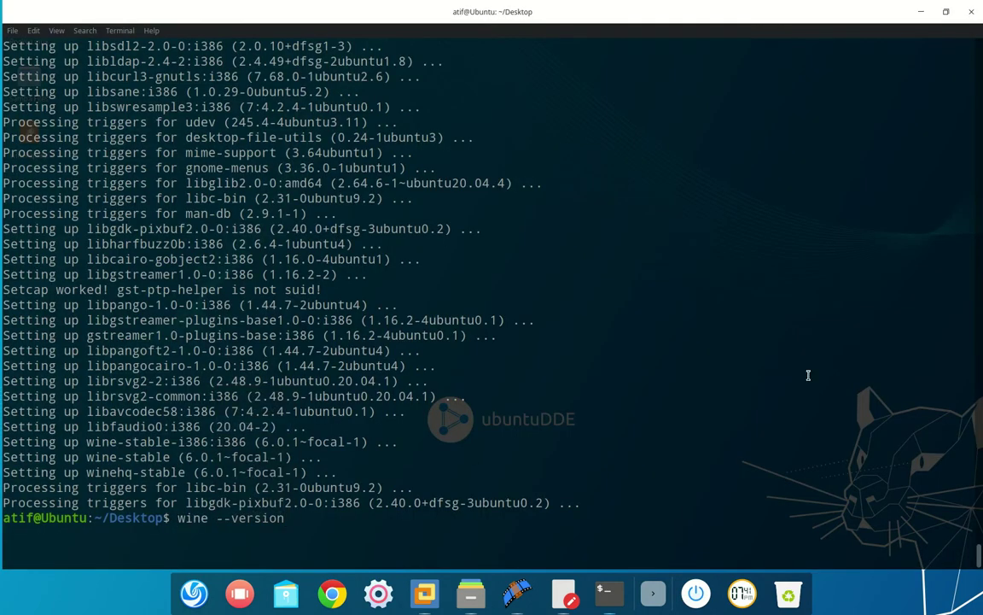
key(Return)
text(Do)
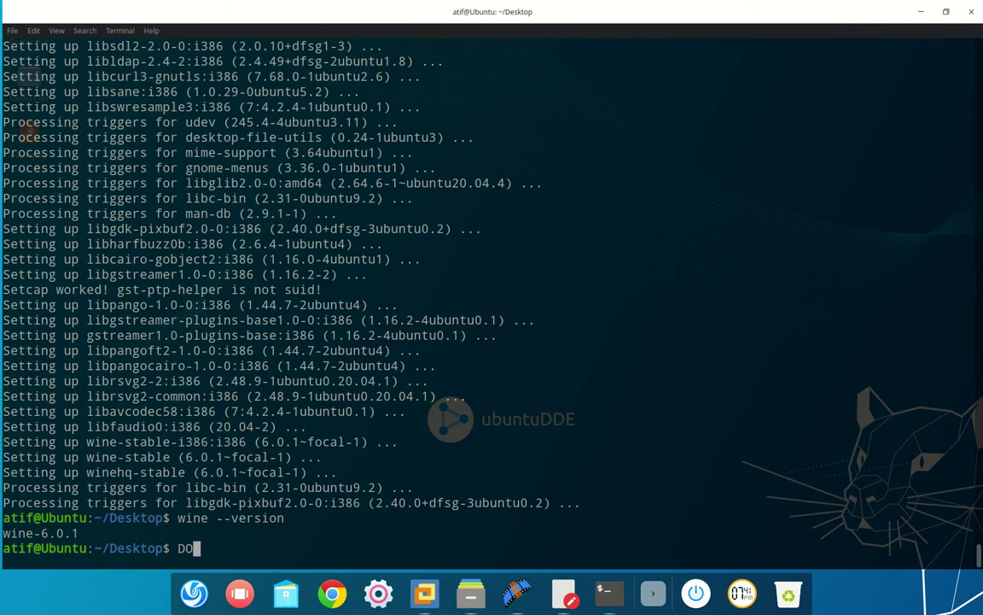
text(ne with Wine !!!)
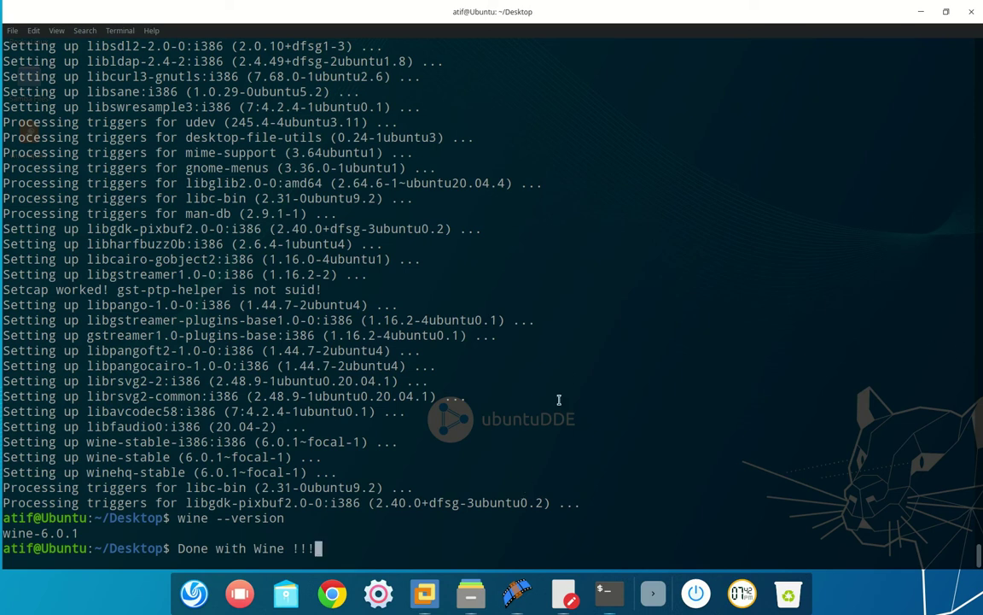
Step: Close the terminal, switch to Chrome and search Google for "rename utility"
click(974, 11)
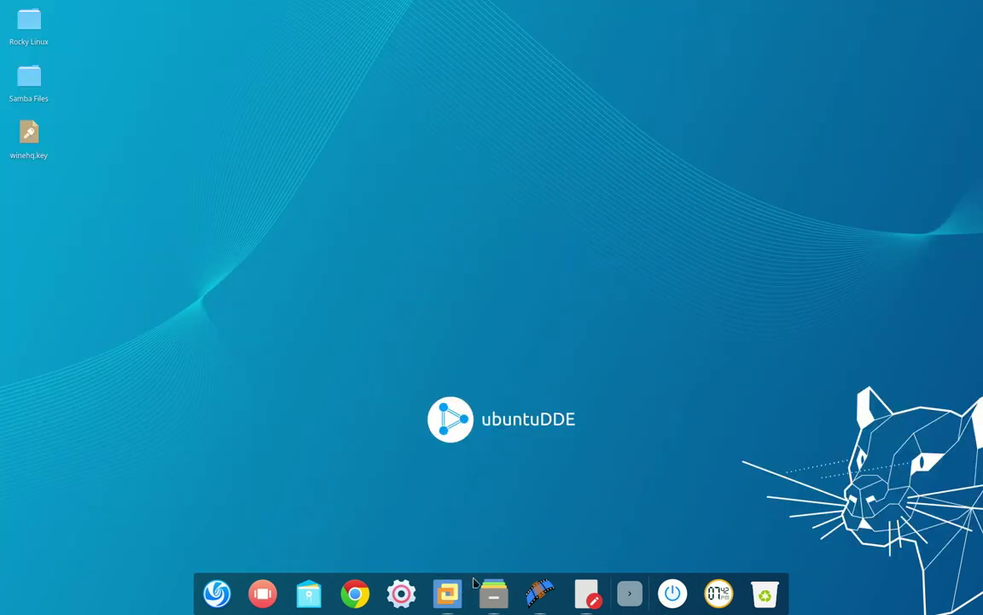
click(357, 586)
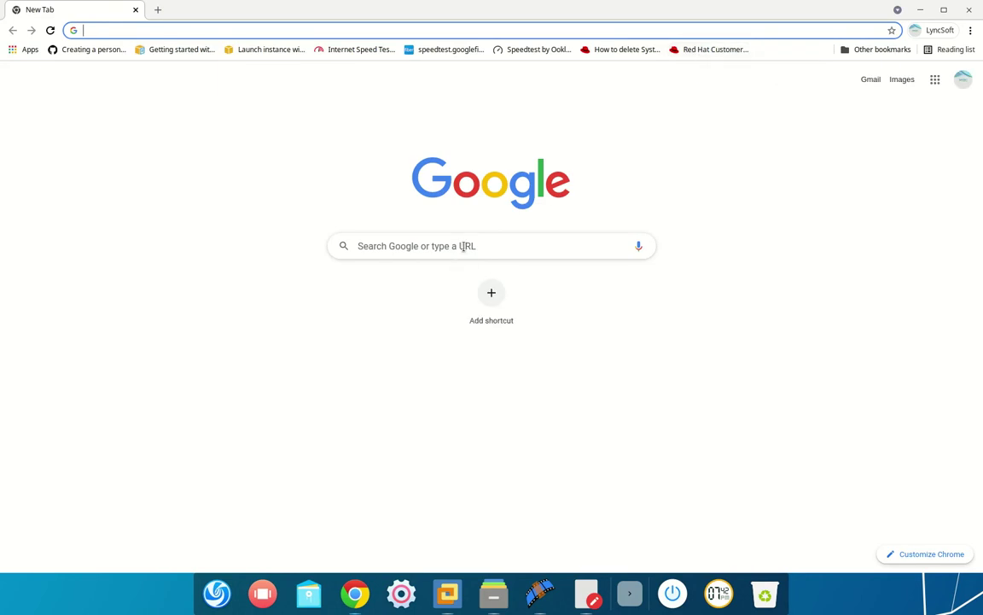
click(464, 246)
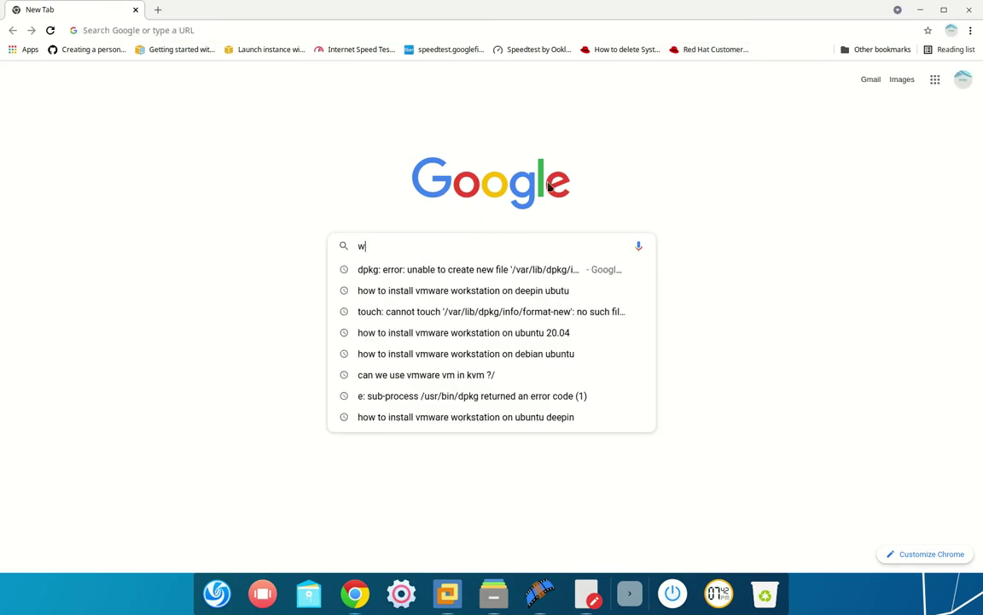
text(w)
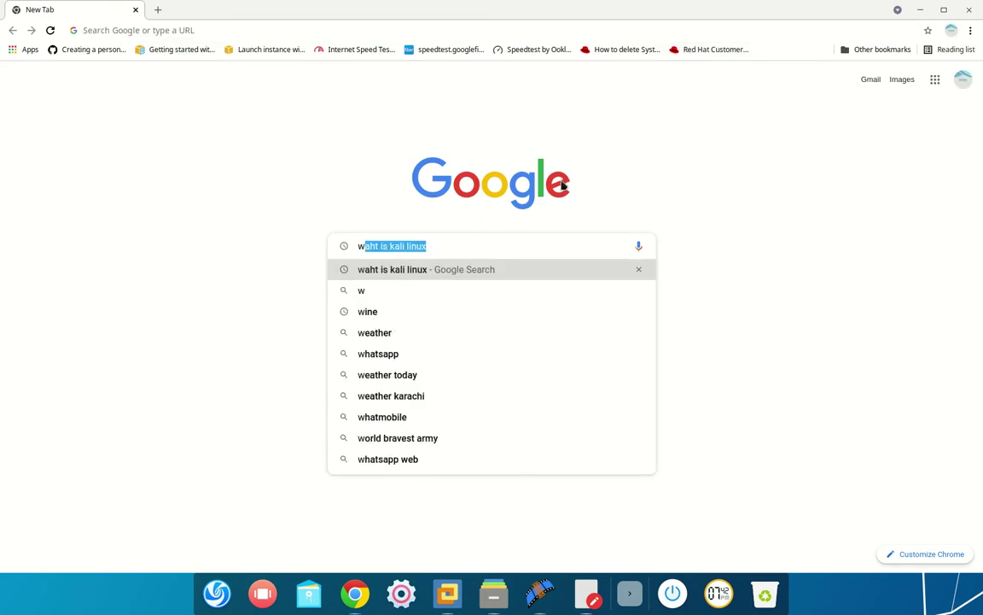
key(BackSpace)
key(BackSpace)
text(rename)
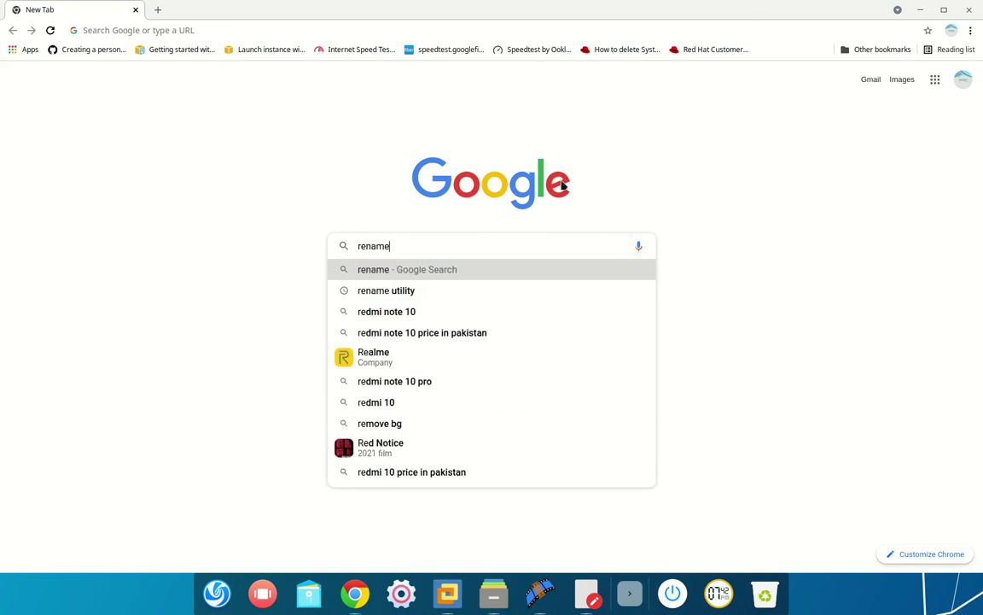
key(Down)
key(Return)
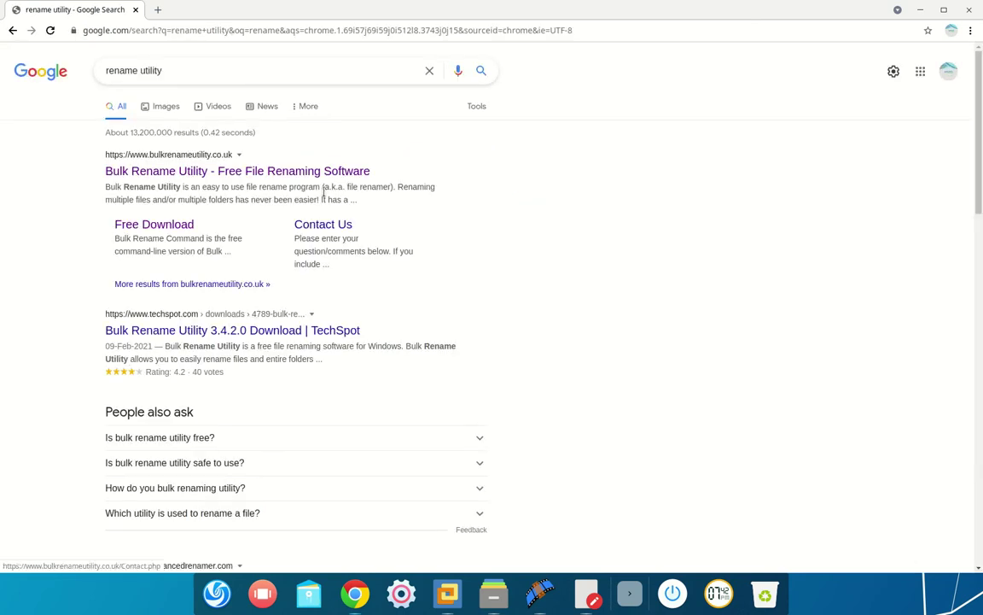
Step: Open the Bulk Rename Utility website from the search results and download the version 3.4.3.0 installer
click(330, 175)
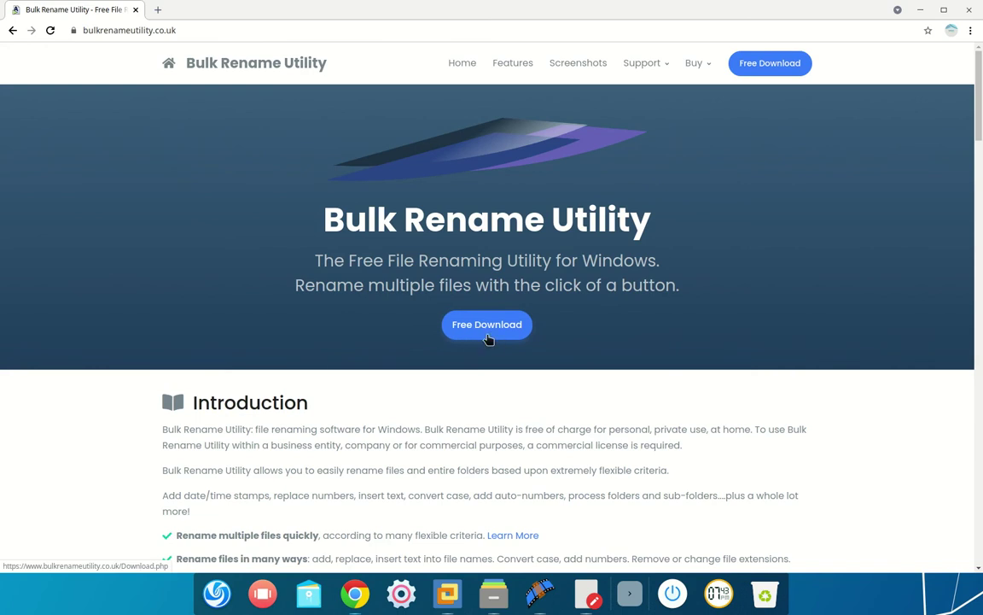
click(488, 338)
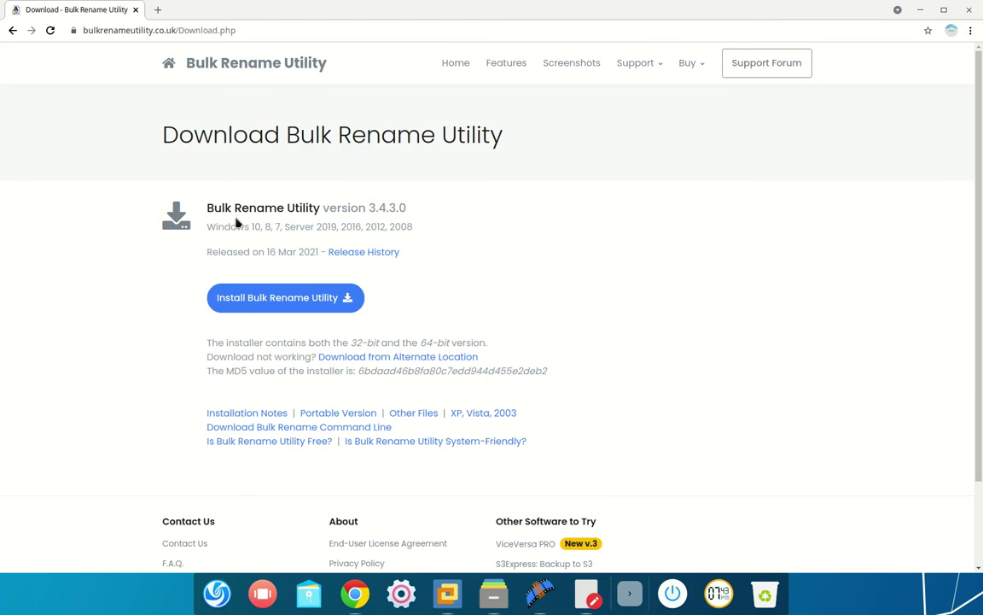
drag(207, 227, 414, 226)
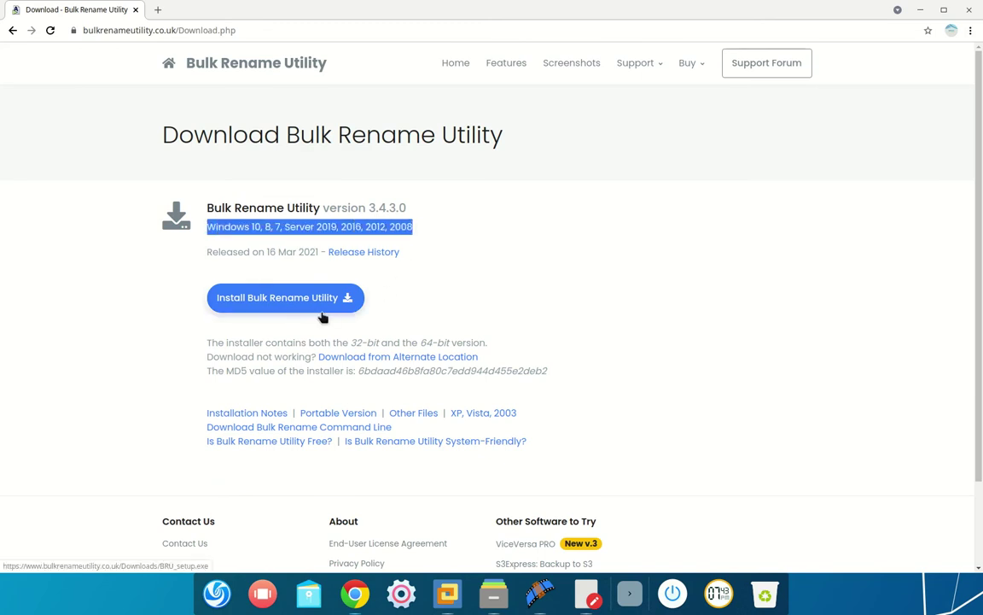
scroll(693, 268, down, 1)
scroll(692, 269, down, 1)
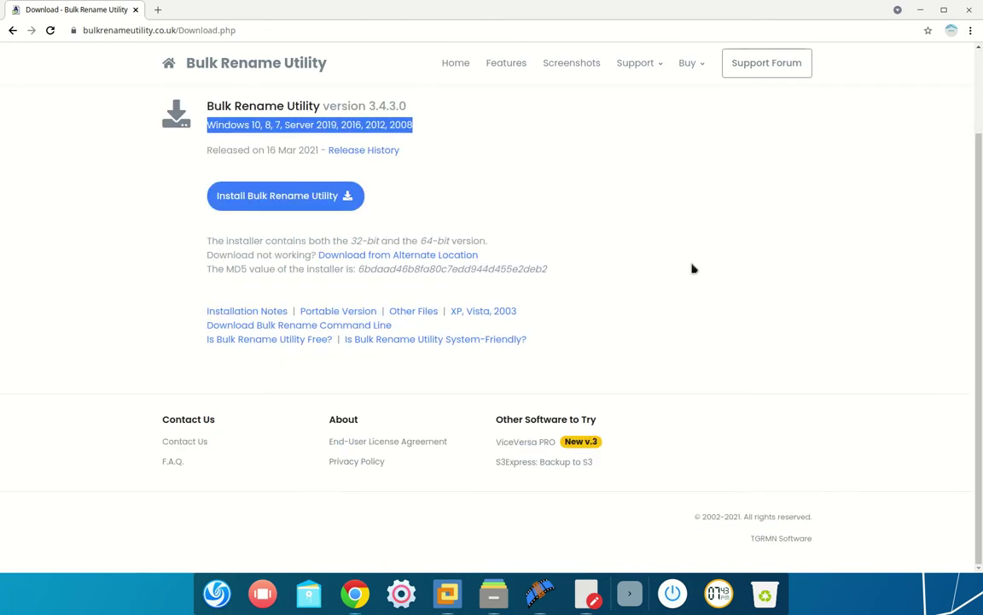
click(282, 195)
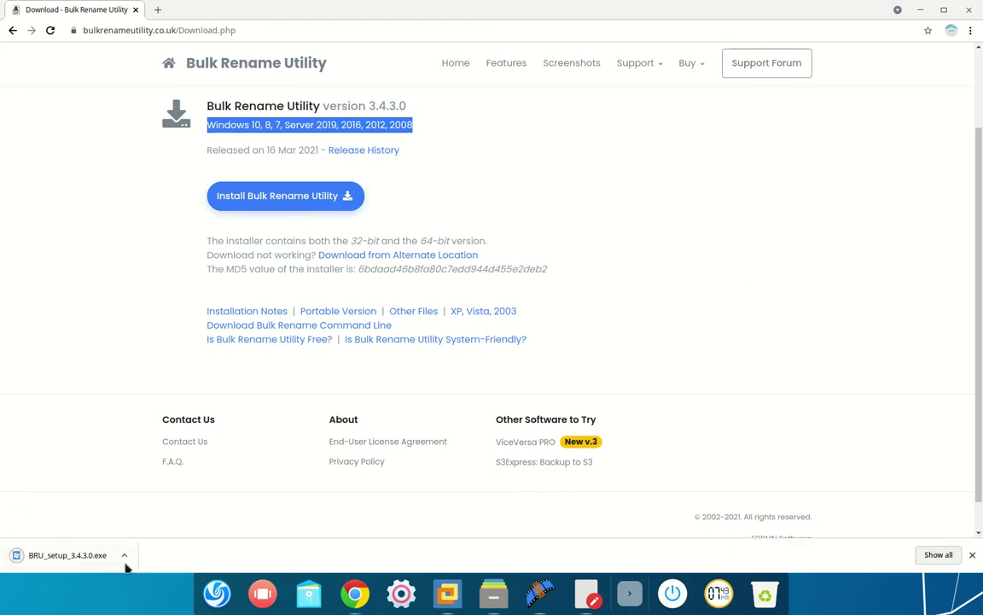
Step: Show the downloaded BRU_setup_3.4.3.0.exe in its folder and open it with Wine Windows Program Loader
click(125, 556)
click(175, 514)
click(690, 142)
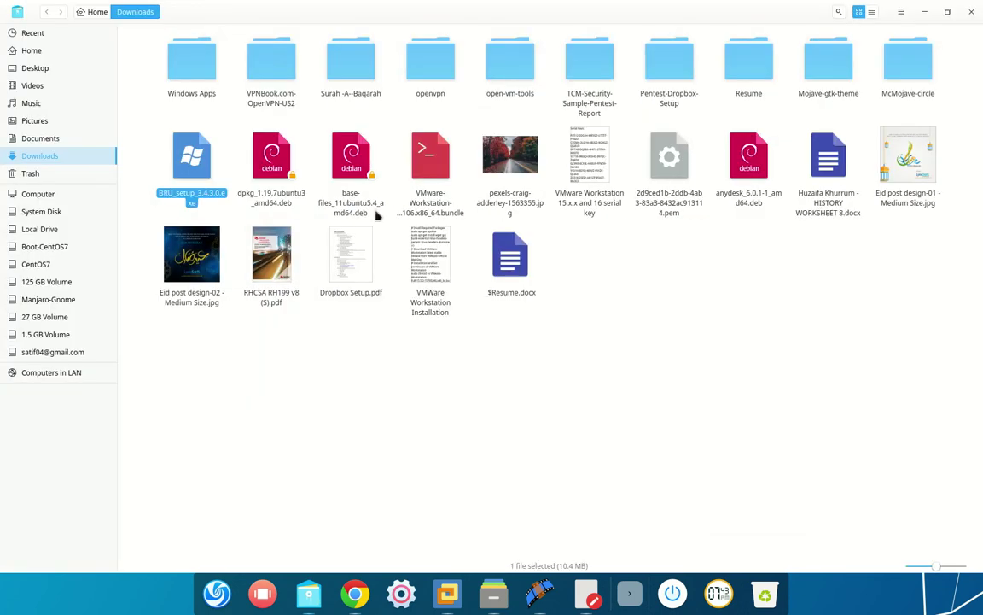
right_click(197, 167)
mouse_move(256, 185)
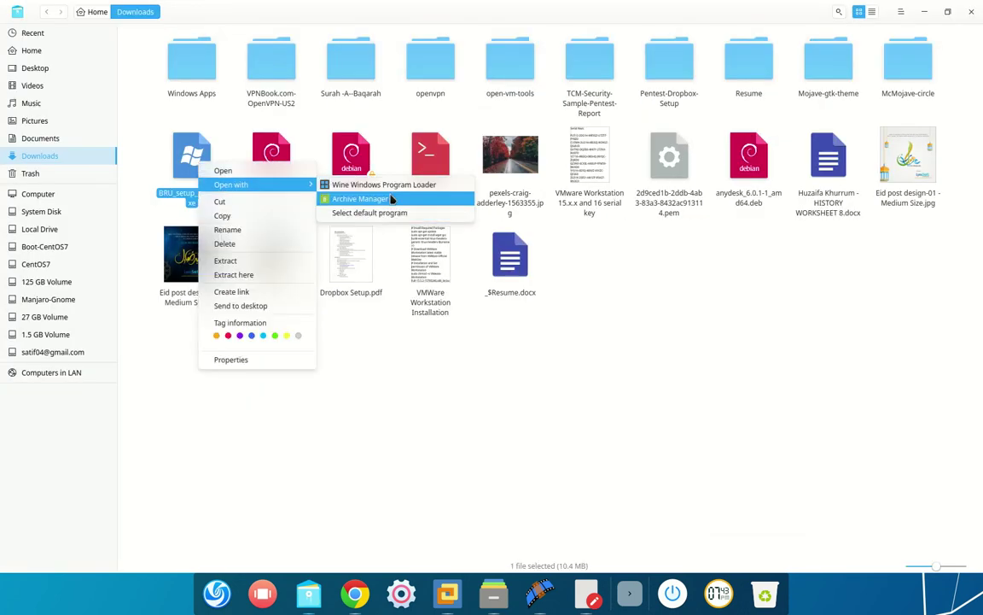
key(Escape)
right_click(193, 175)
mouse_move(239, 195)
click(379, 196)
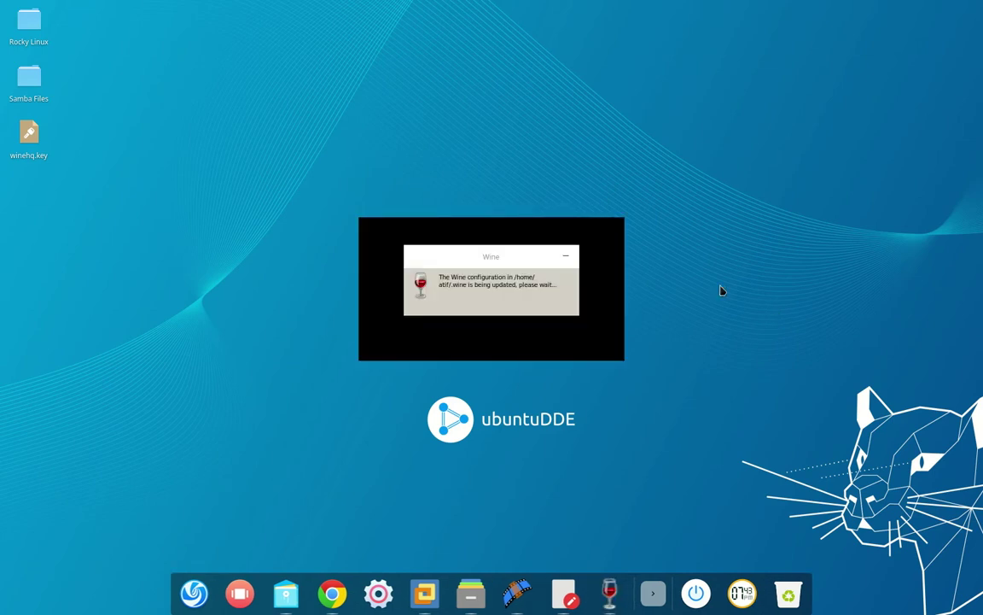
drag(472, 255, 392, 192)
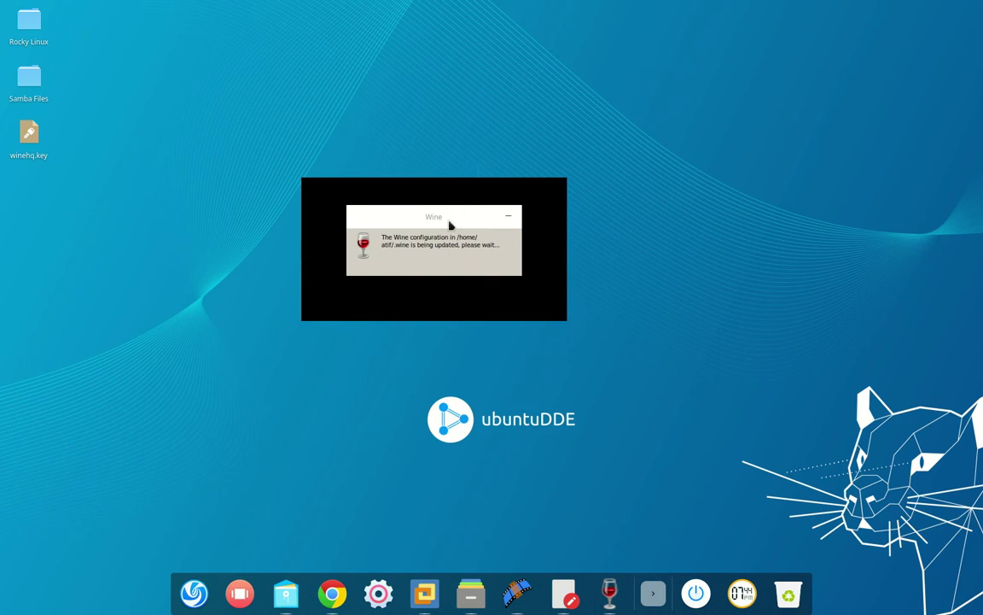
drag(455, 211, 457, 243)
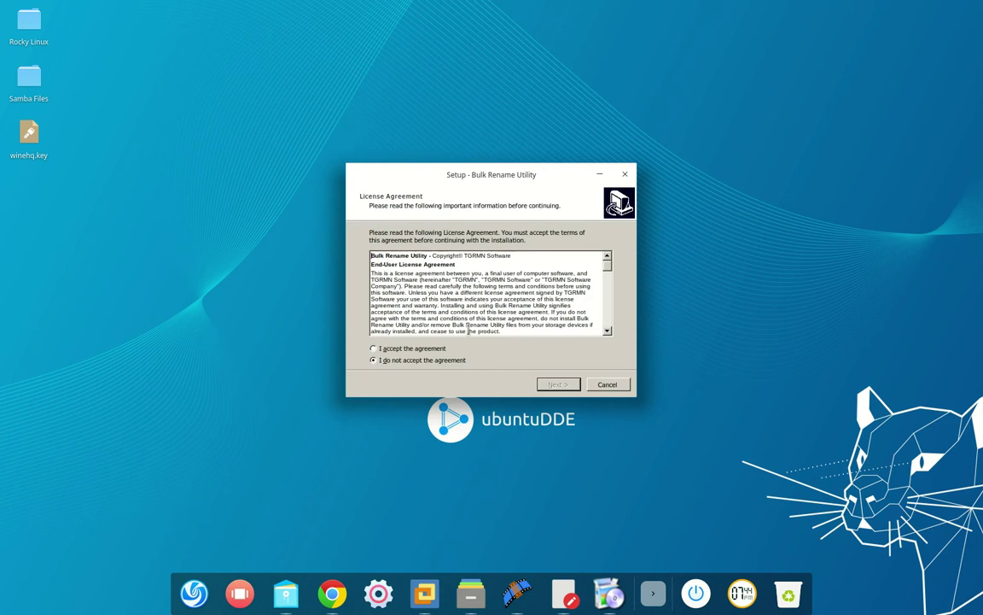
Step: Accept the Bulk Rename Utility license agreement and keep the default destination and Start Menu folders
click(373, 348)
click(558, 384)
click(509, 279)
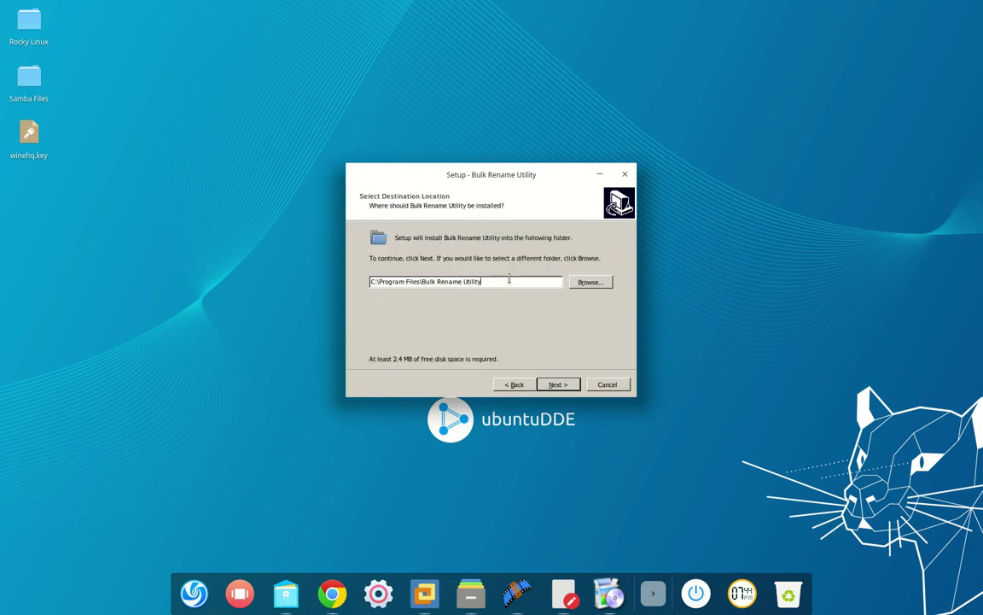
click(553, 384)
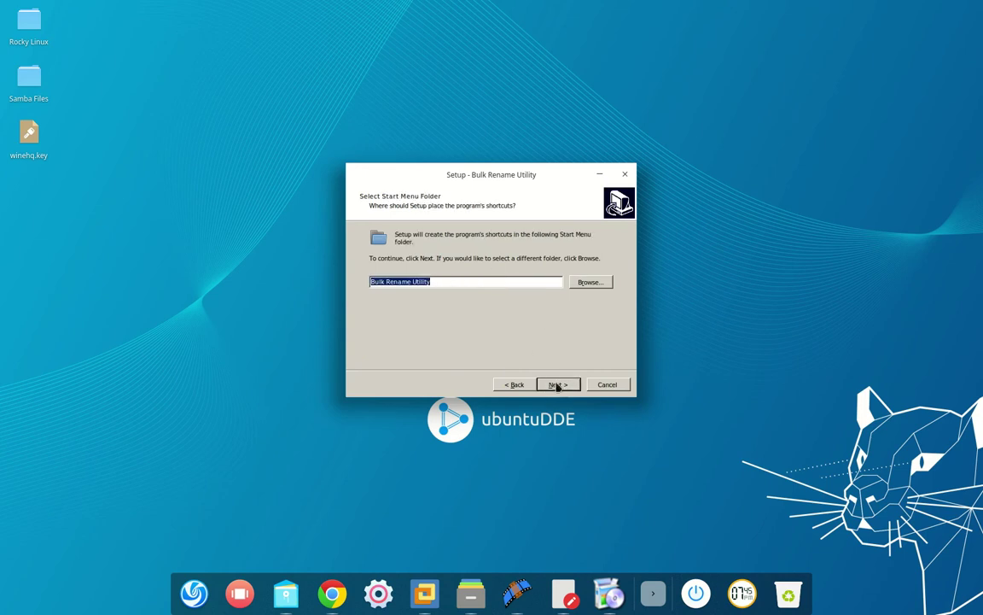
click(556, 385)
Step: Set the additional setup options, install Bulk Rename Utility, and finish the wizard with Run Bulk Rename Utility enabled
click(434, 256)
click(409, 271)
click(558, 384)
click(559, 385)
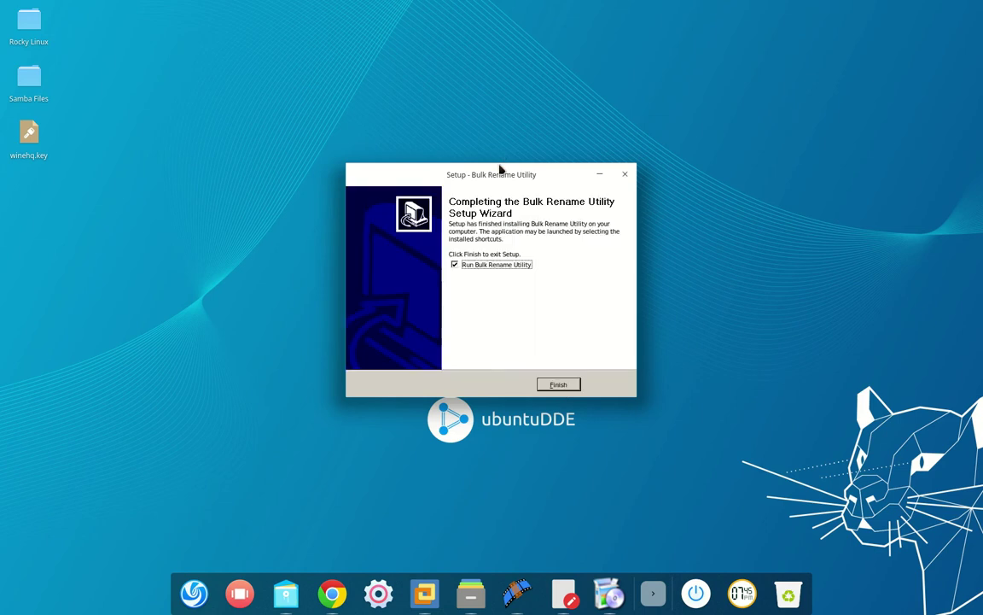
click(457, 332)
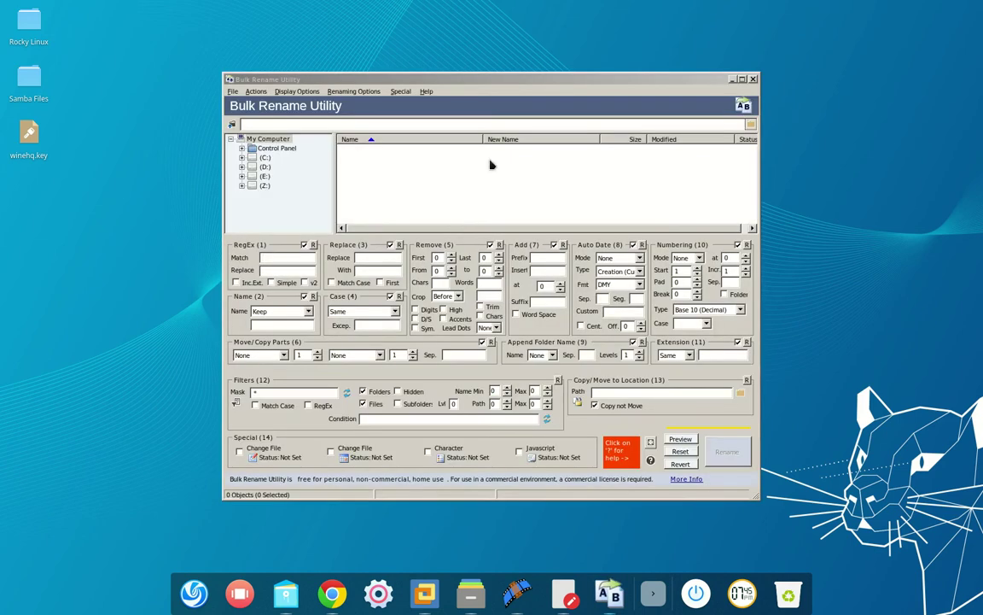
Step: Maximize Bulk Rename Utility and browse the Z: drive to the user's folder inside home
double_click(525, 83)
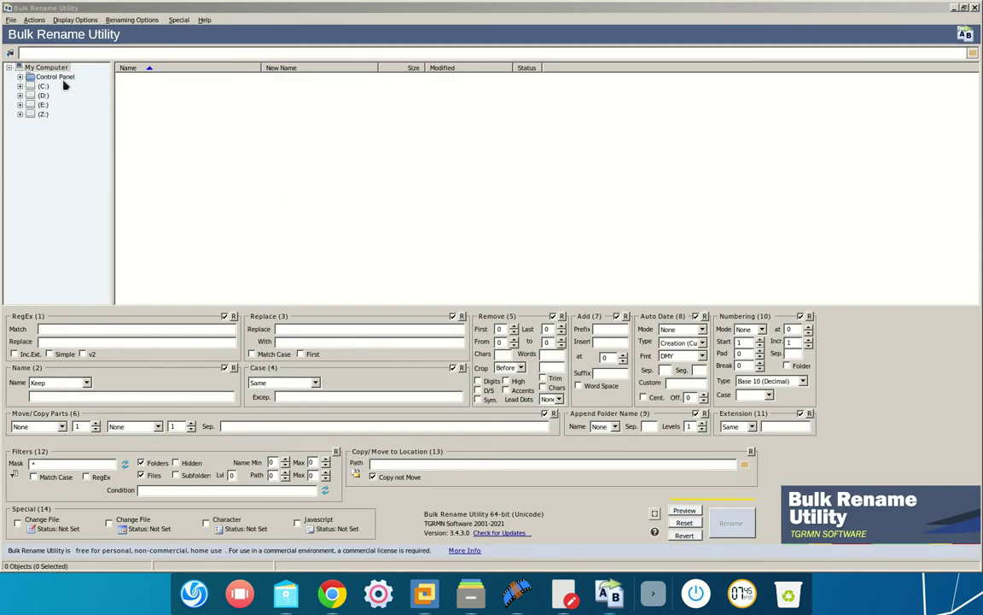
click(43, 114)
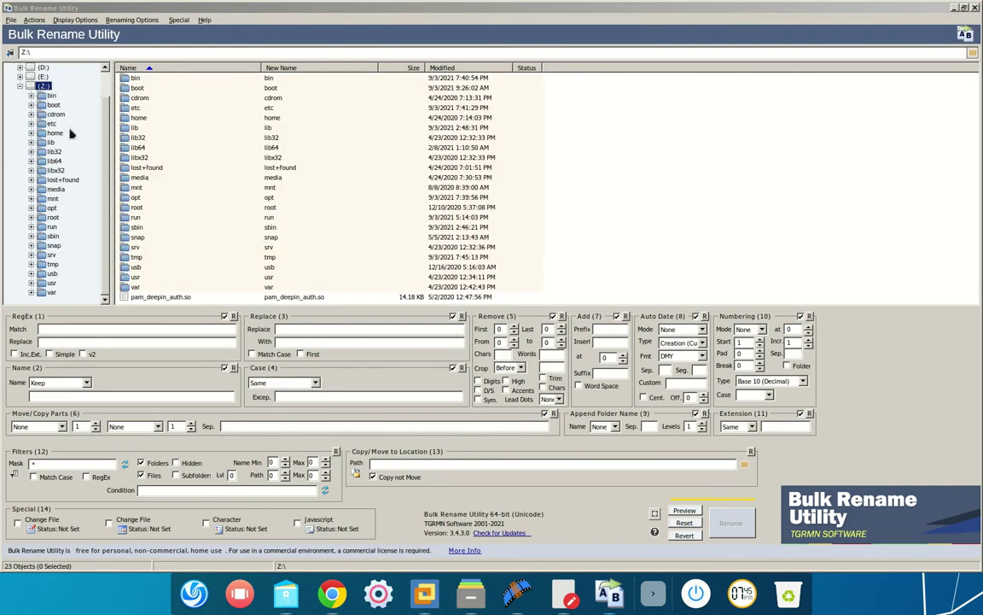
click(60, 133)
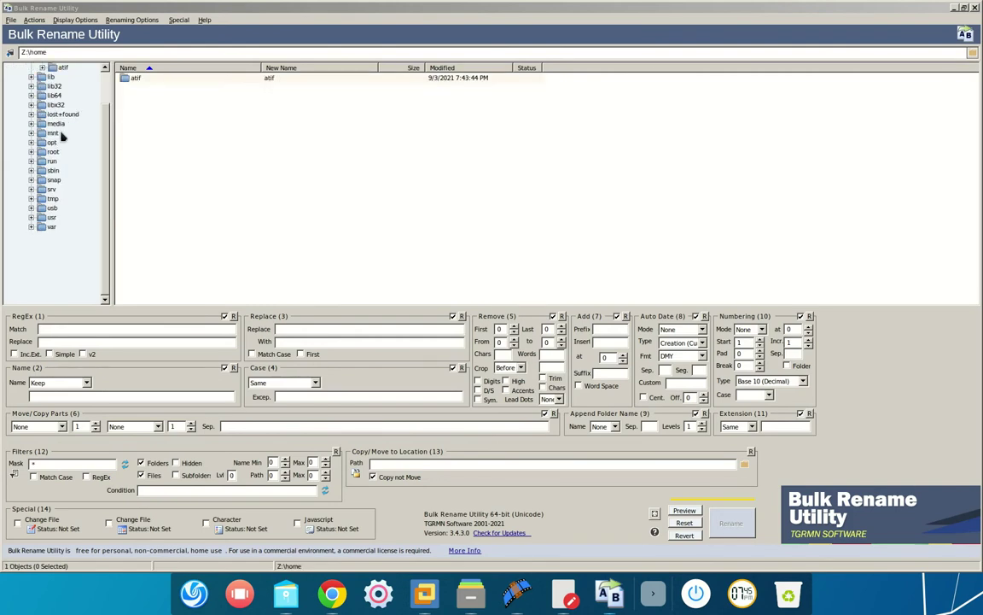
double_click(140, 80)
Step: View the About information of Bulk Rename Utility and close the program
click(205, 20)
click(218, 143)
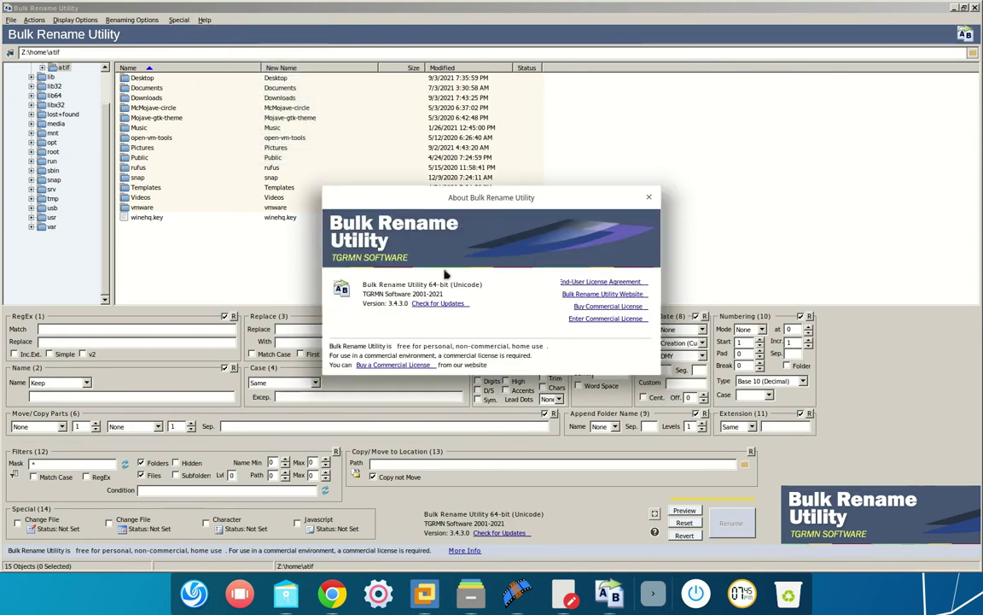
click(649, 197)
key(alt+F4)
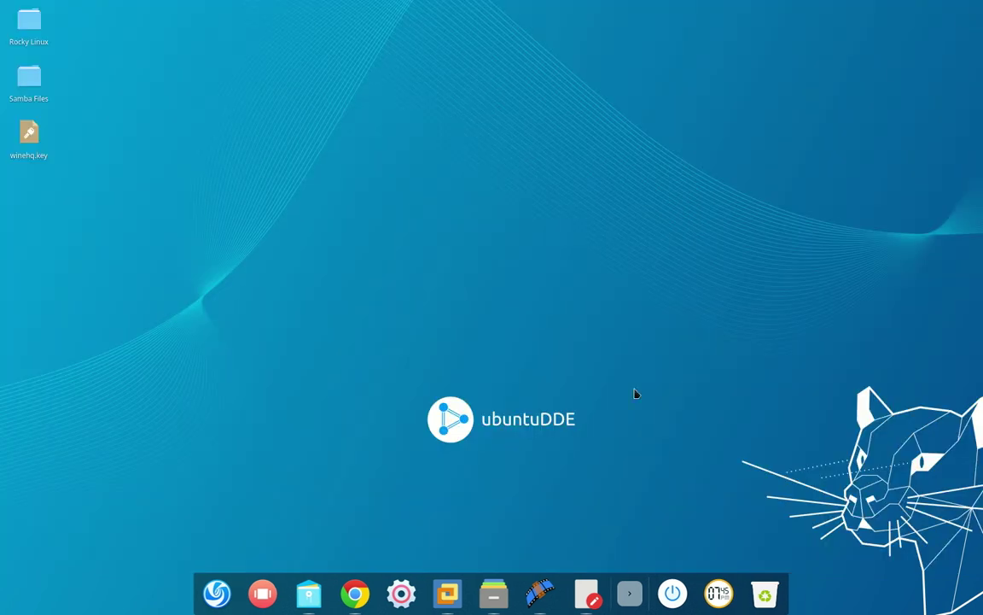
Step: Return to Chrome, search for "notdpad++" in a new tab and open the Notepad++ Downloads page
click(351, 593)
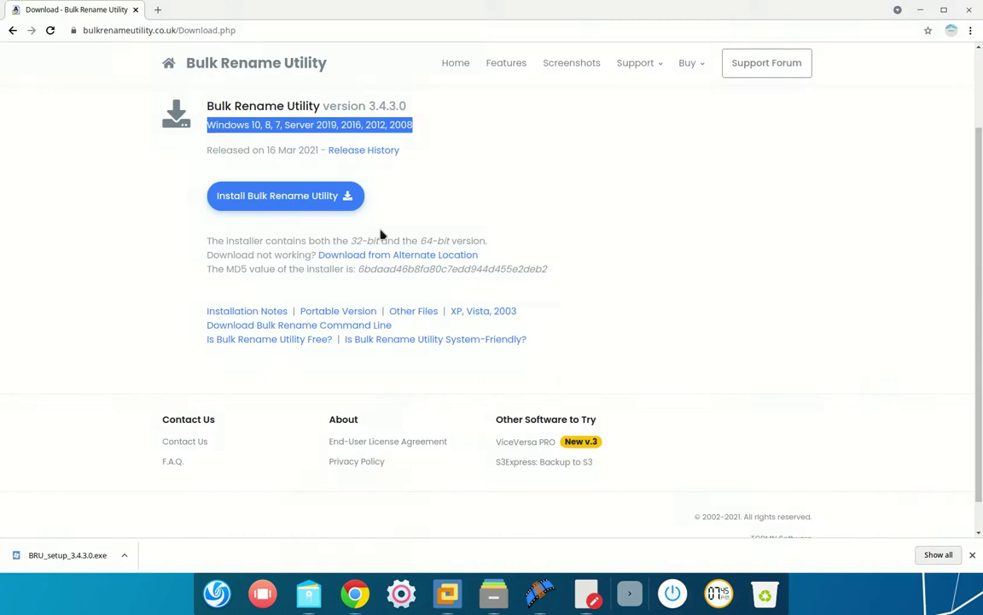
click(158, 10)
click(415, 243)
text(not)
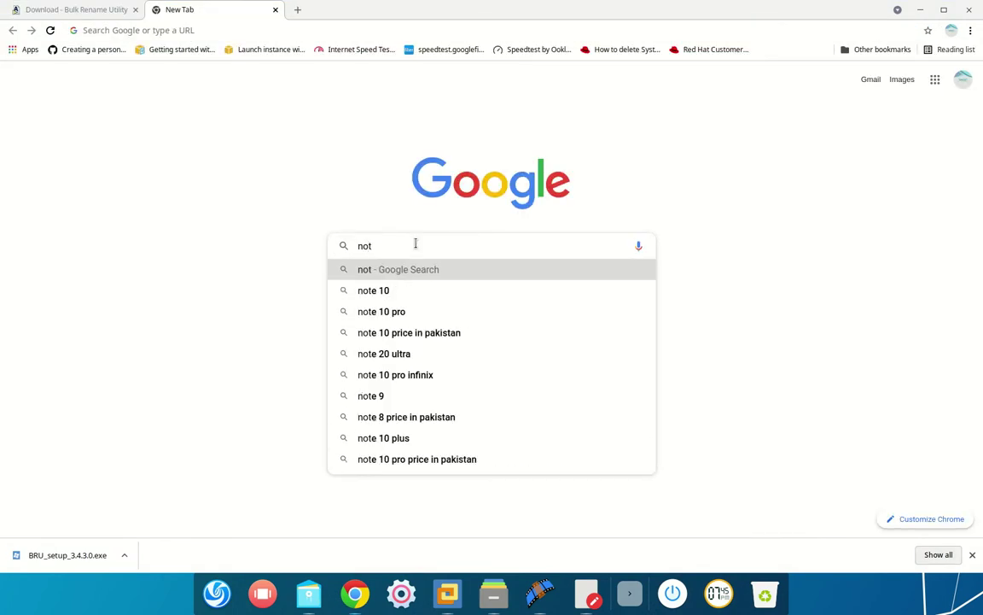
text(dpad++)
key(Return)
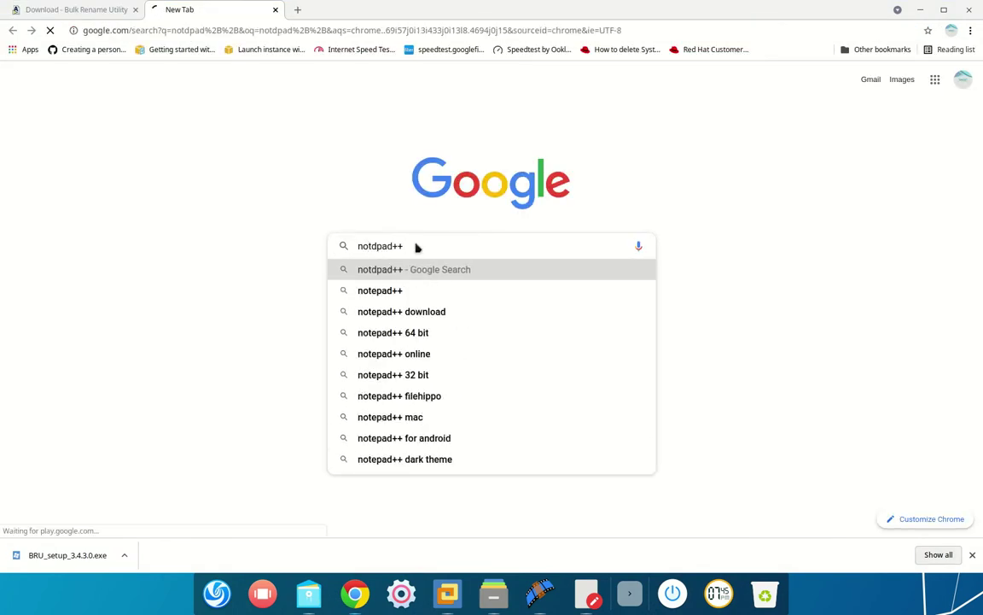
click(140, 215)
Step: Close the Bulk Rename Utility tab and download the 32-bit x86 installer from the Notepad++ 8.1.4 release page
click(77, 9)
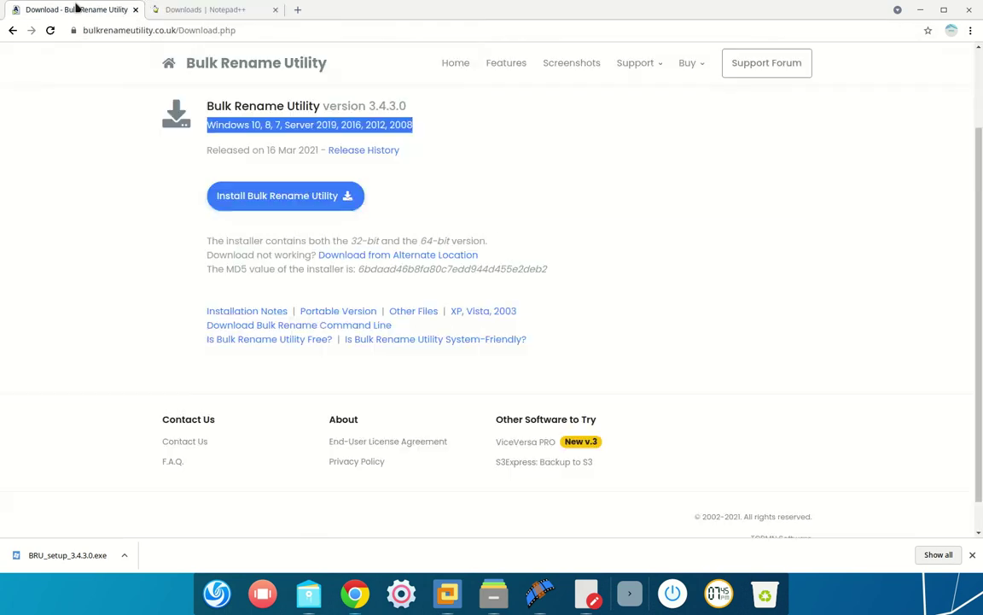
click(135, 10)
click(504, 139)
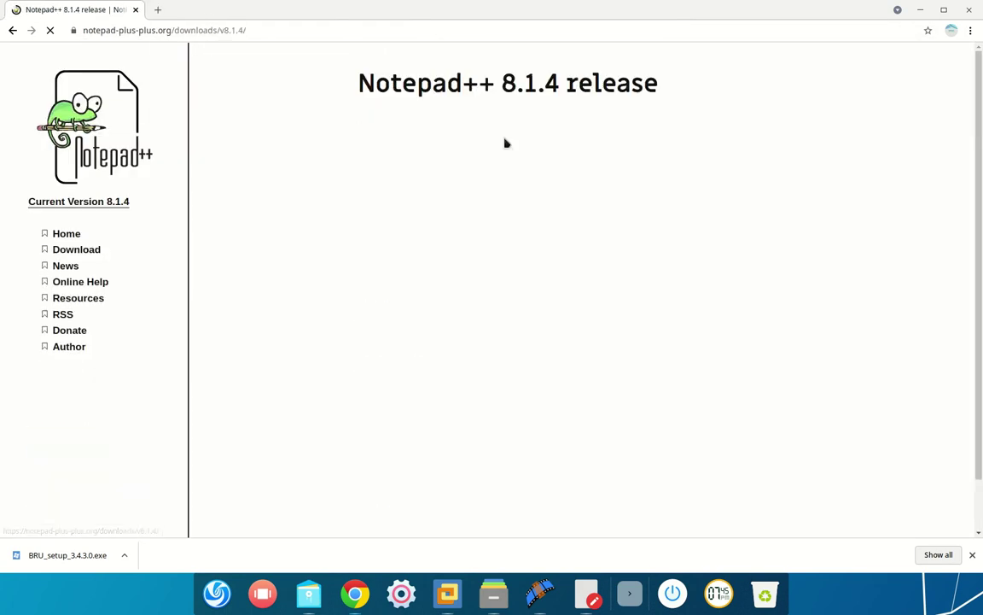
scroll(471, 384, down, 2)
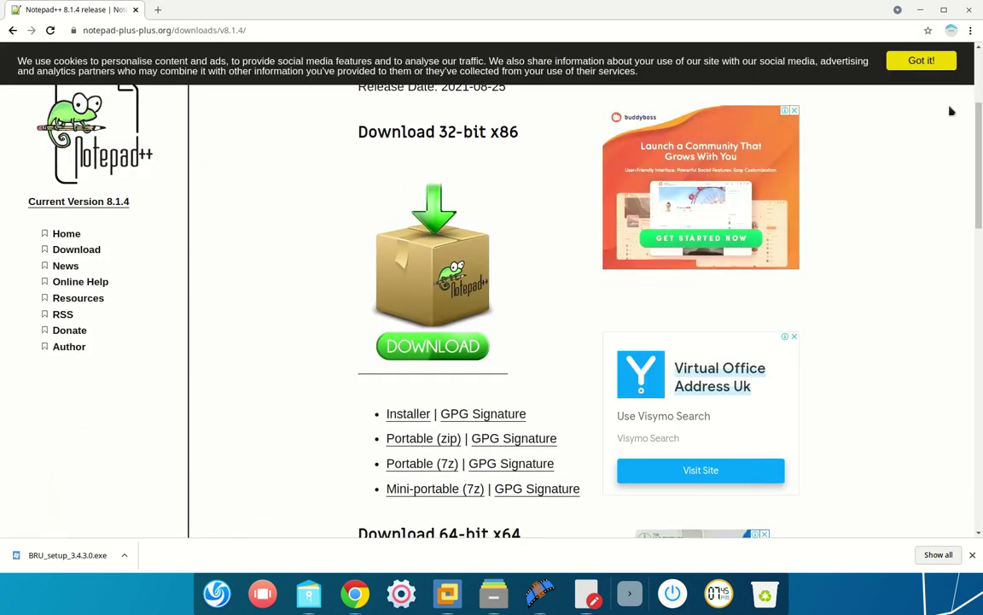
click(921, 60)
click(414, 415)
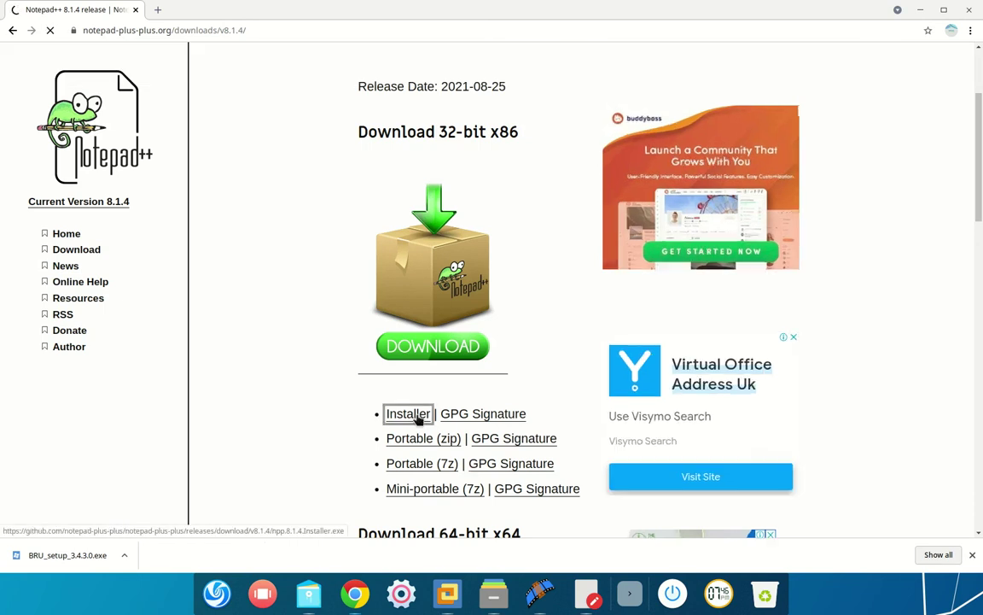
Step: Download the 64-bit x64 installer of Notepad++ 8.1.4 and cancel the 32-bit installer download
scroll(303, 415, down, 2)
scroll(268, 485, down, 2)
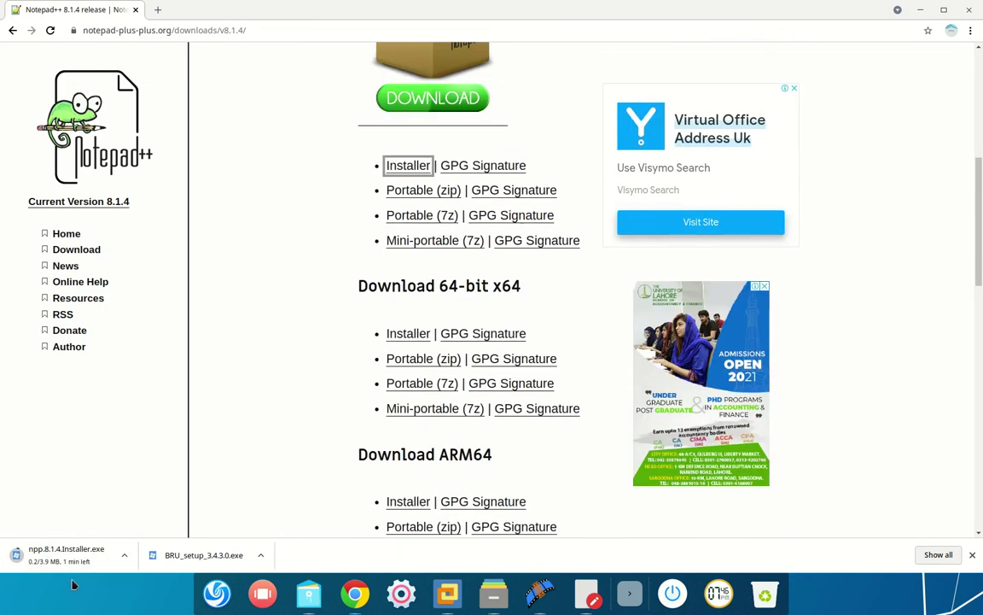
scroll(328, 424, up, 4)
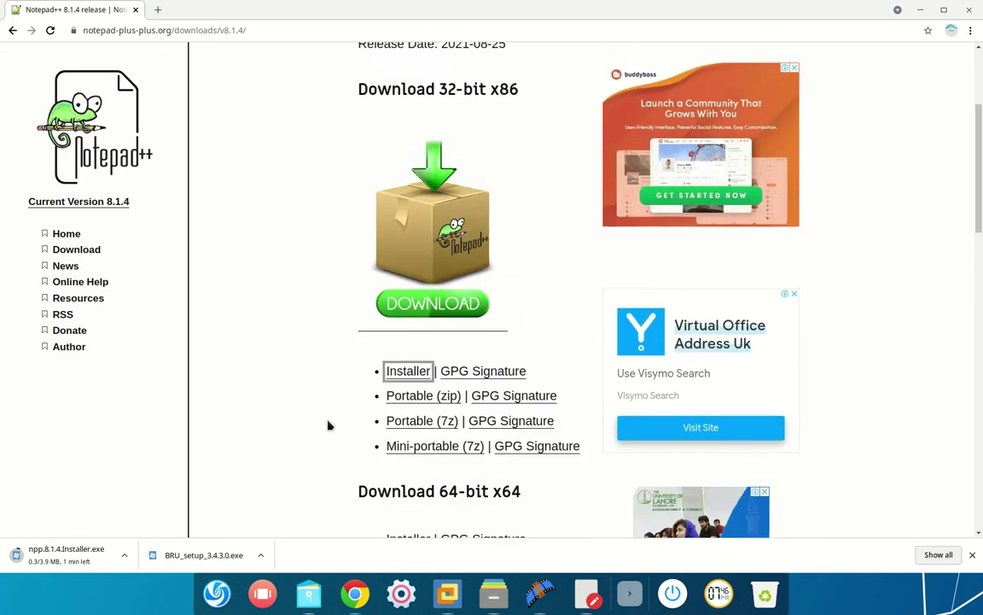
scroll(329, 425, down, 3)
scroll(329, 424, down, 2)
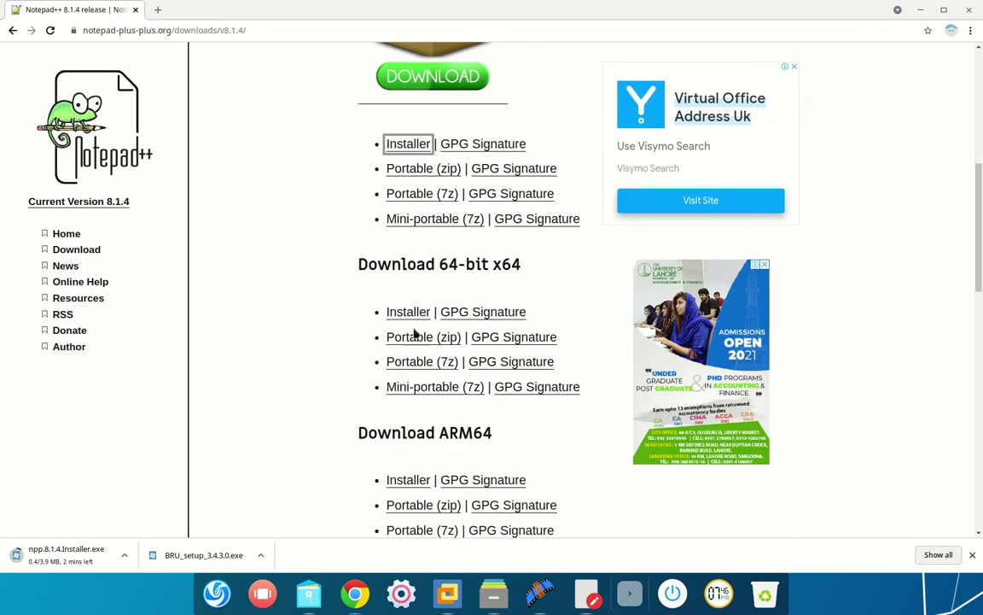
click(409, 312)
click(124, 555)
click(145, 500)
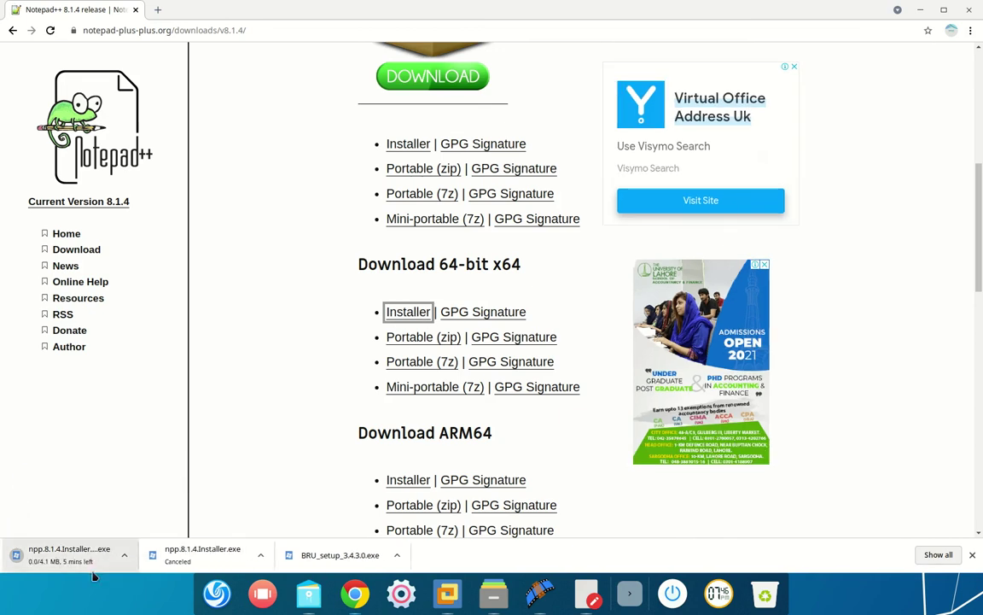
scroll(218, 475, down, 1)
scroll(218, 475, down, 2)
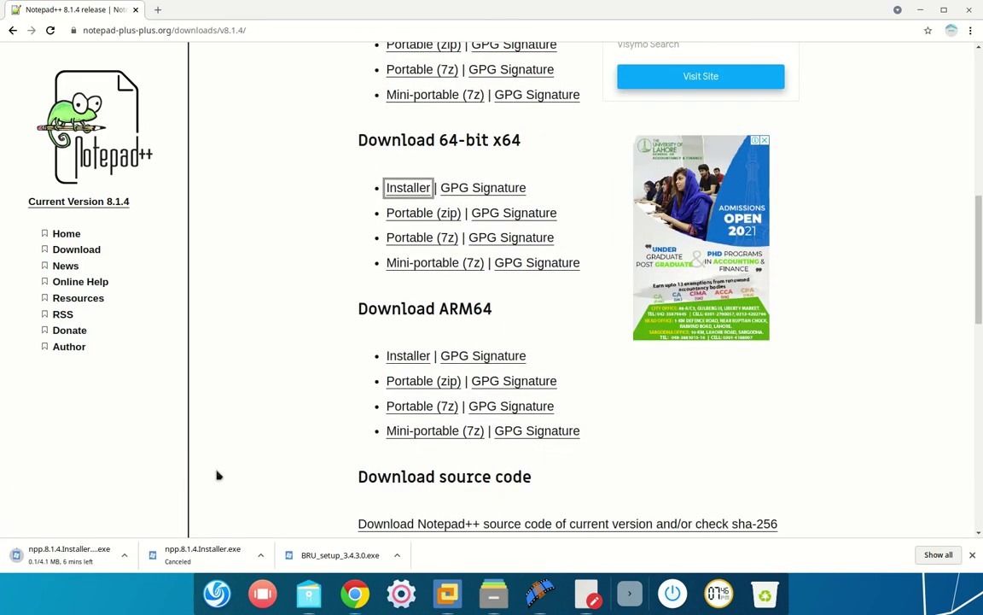
Step: Switch to the file manager, run npp.8.1.4.Installer.x64.exe from the Windows Apps folder in Downloads and bring its setup window forward
key(super+d)
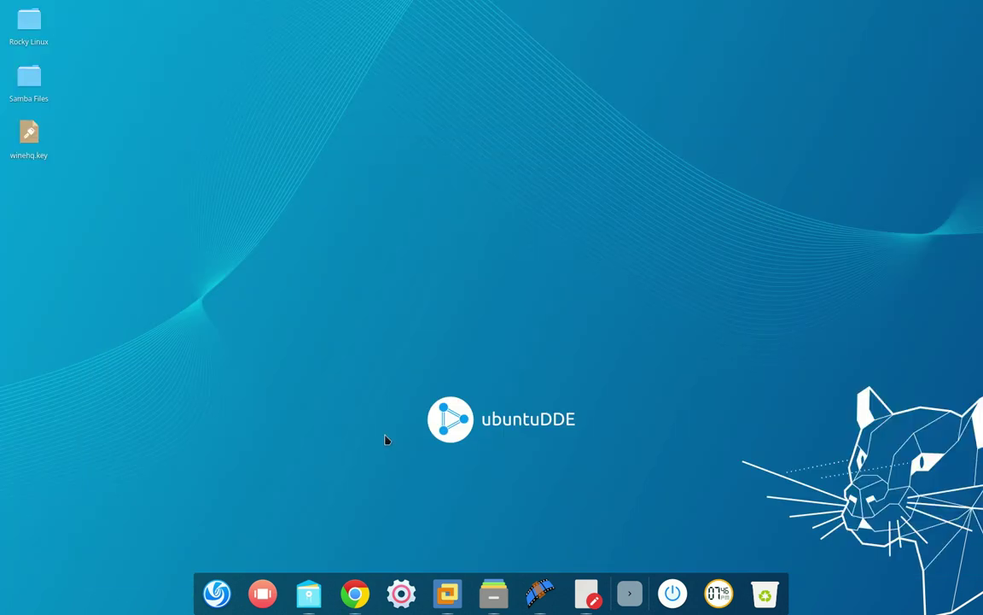
key(super+e)
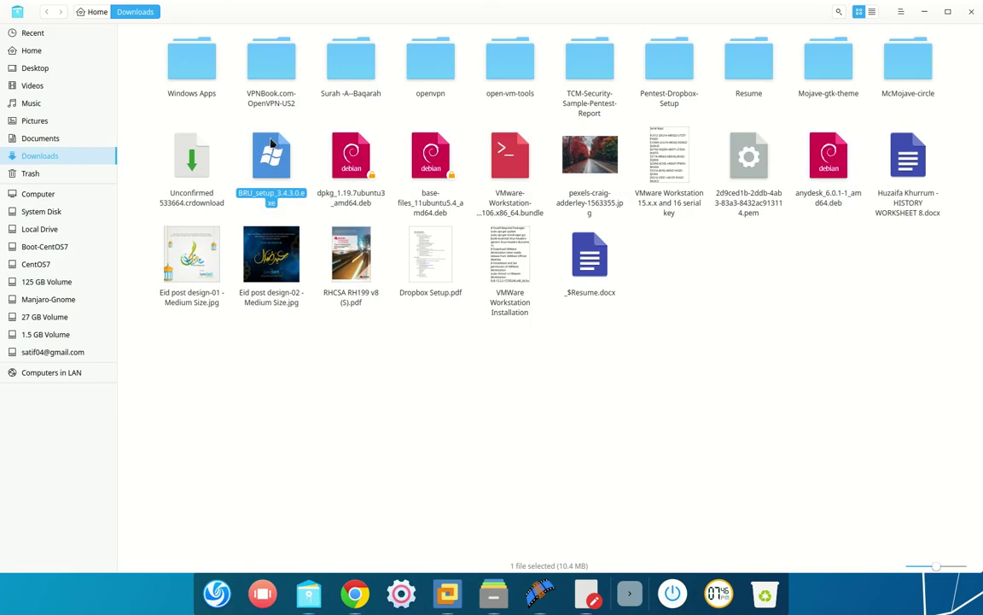
double_click(193, 81)
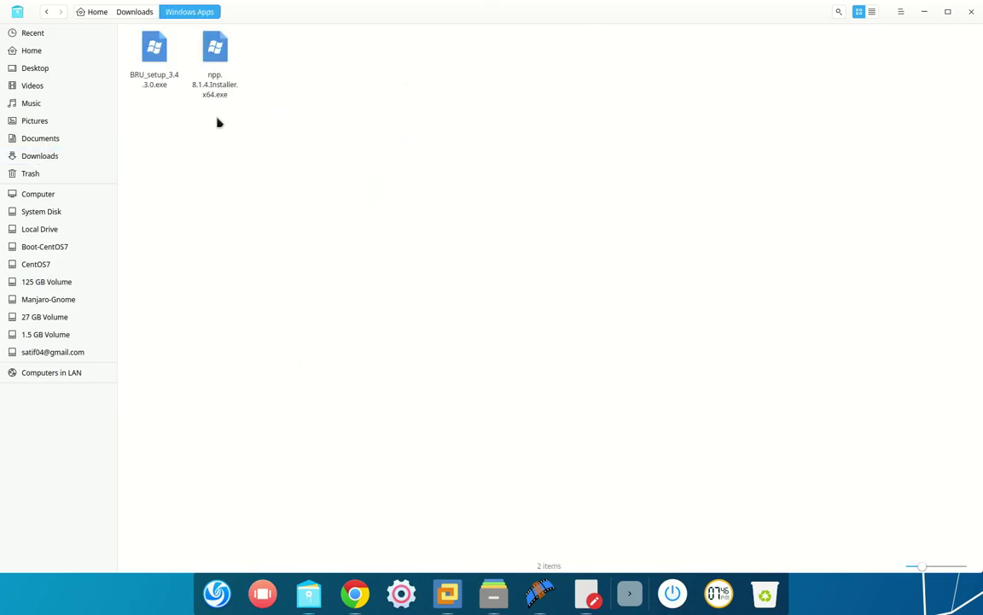
right_click(219, 89)
mouse_move(253, 105)
click(455, 106)
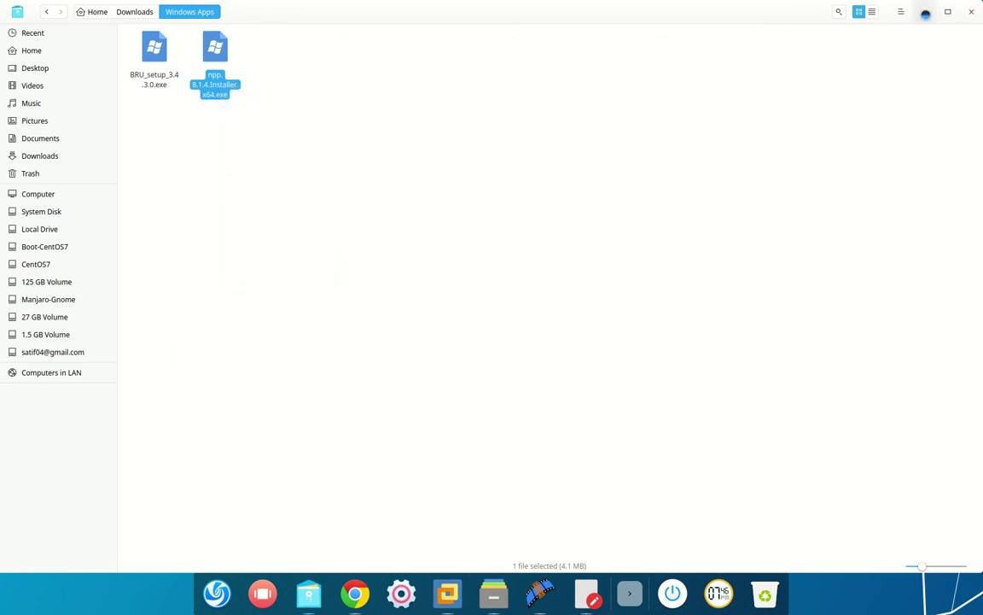
key(Return)
click(852, 34)
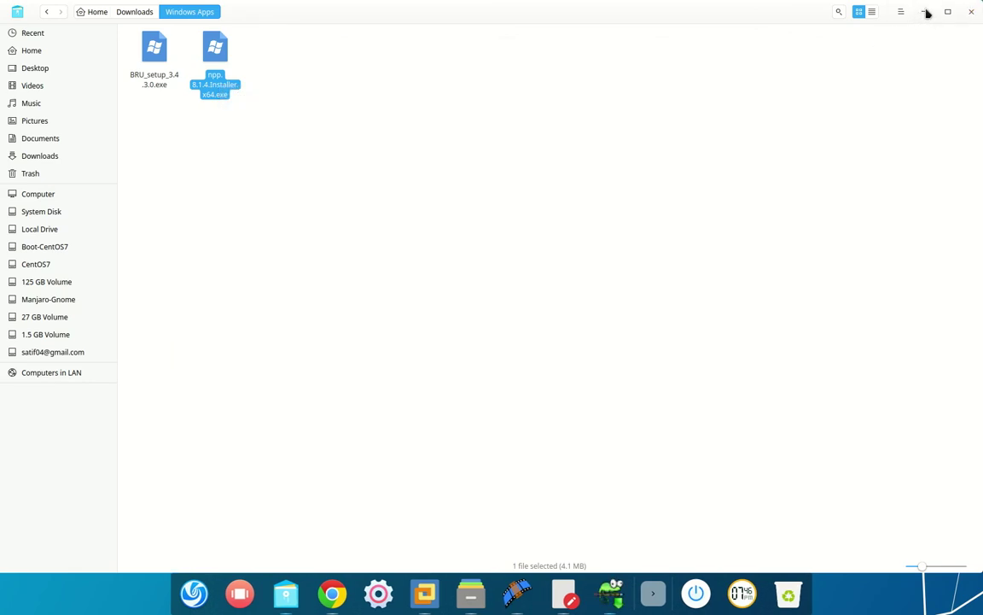
click(610, 593)
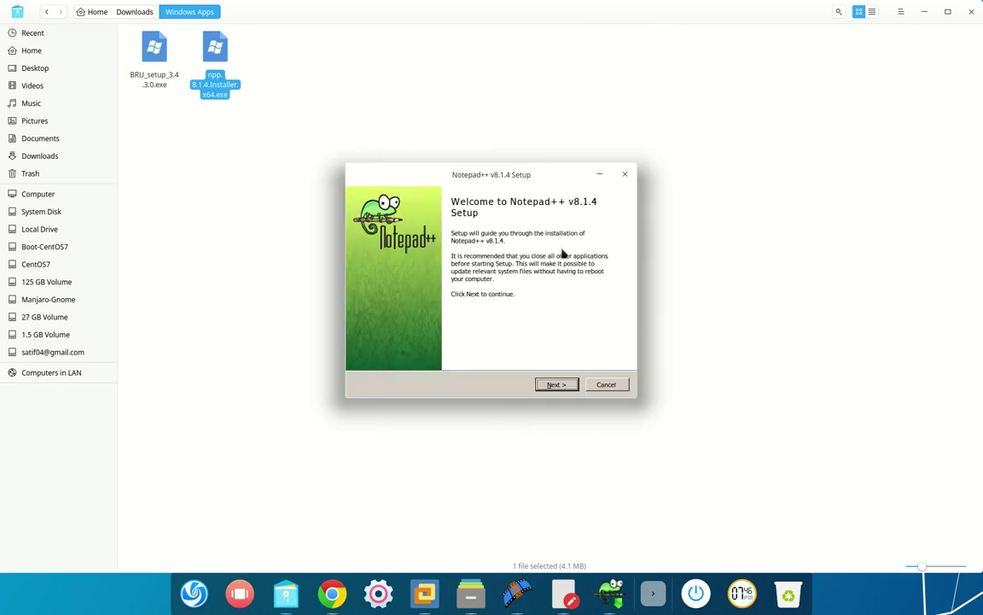
Step: Accept the Notepad++ v8.1.4 license agreement, enable Create Shortcut on Desktop and install the program
click(556, 385)
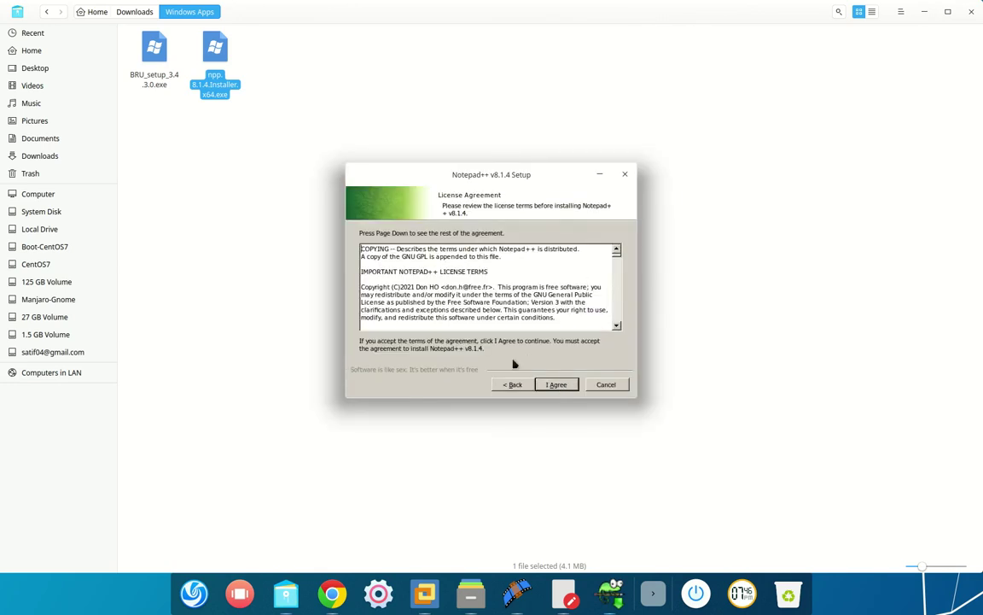
click(557, 384)
click(558, 385)
click(557, 385)
click(438, 247)
click(414, 247)
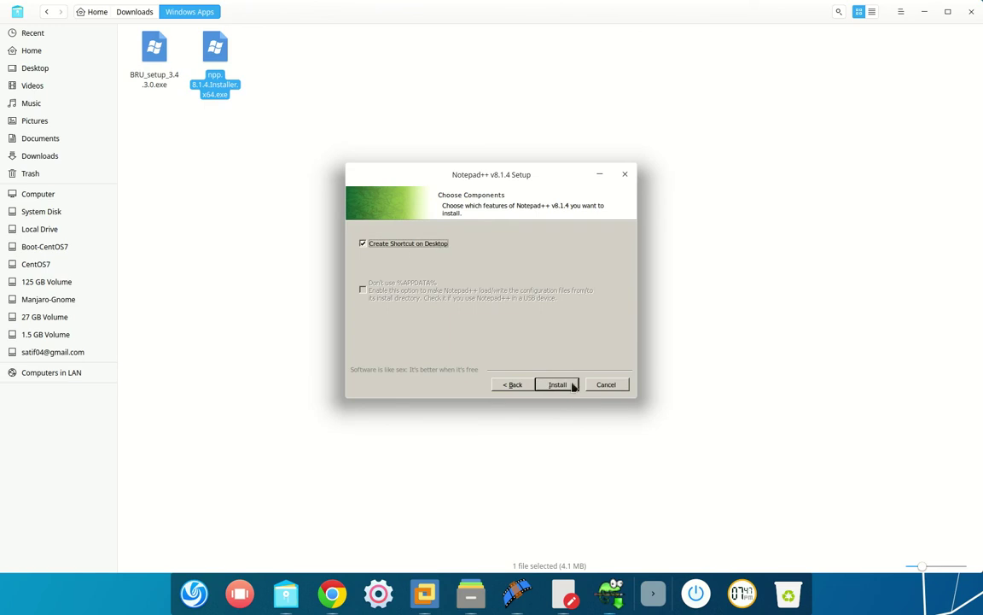
click(558, 384)
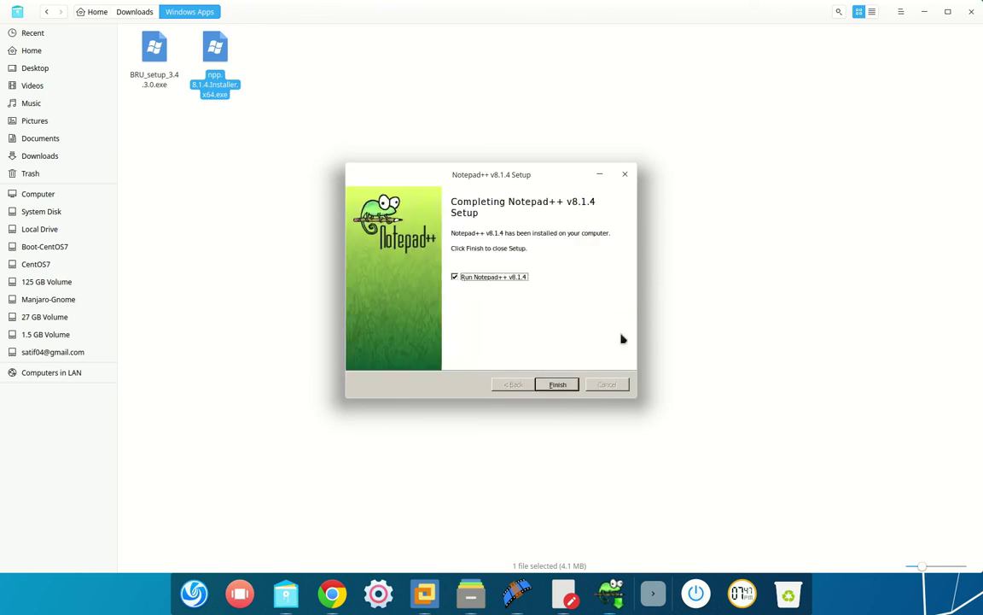
Step: Finish the setup with Run Notepad++ v8.1.4 enabled and maximize the Notepad++ window
click(977, 5)
drag(492, 12, 757, 67)
double_click(756, 66)
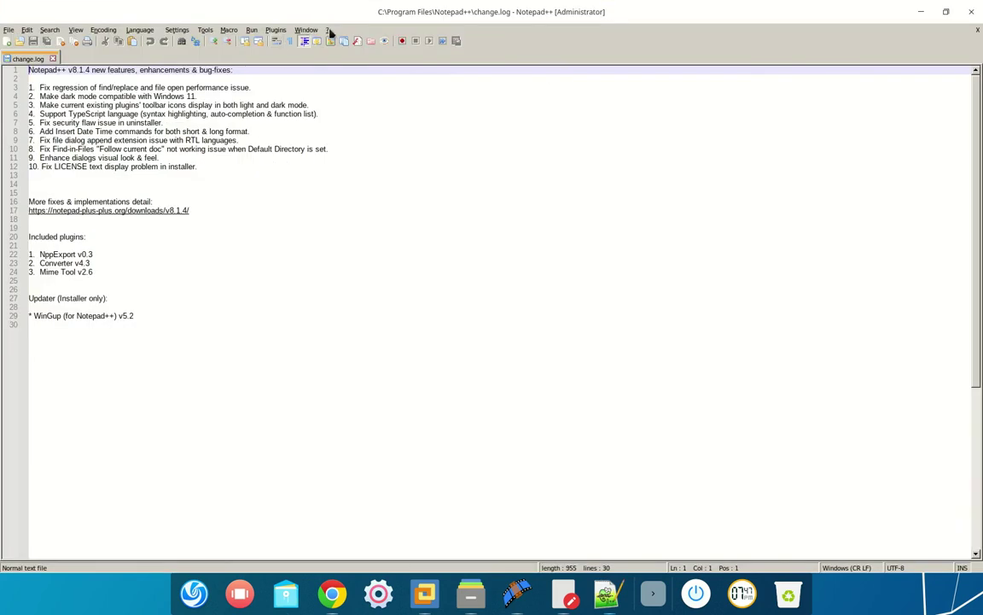
Step: View the About information of Notepad++ and close the program
click(327, 30)
click(368, 136)
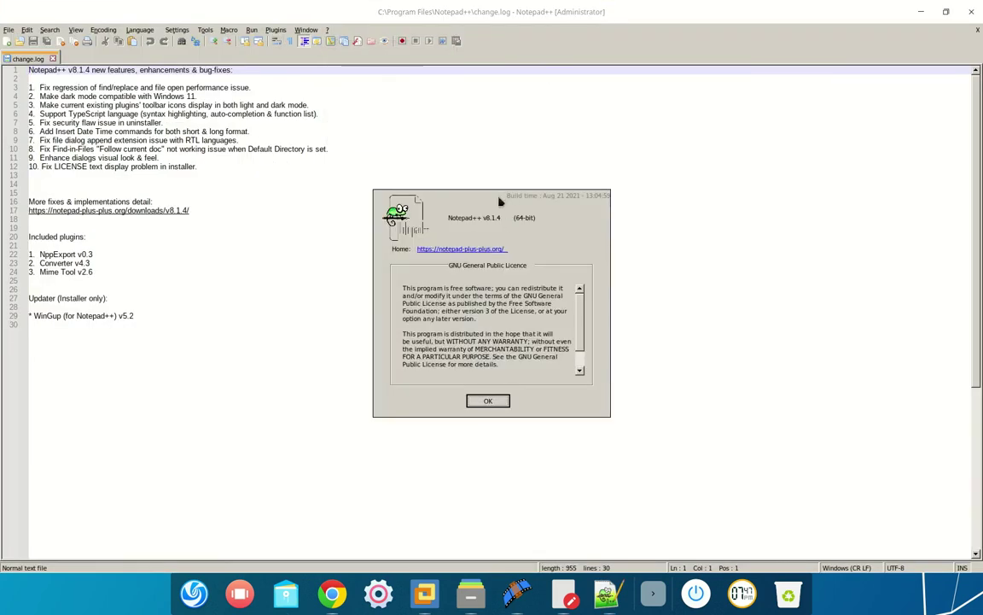
click(472, 400)
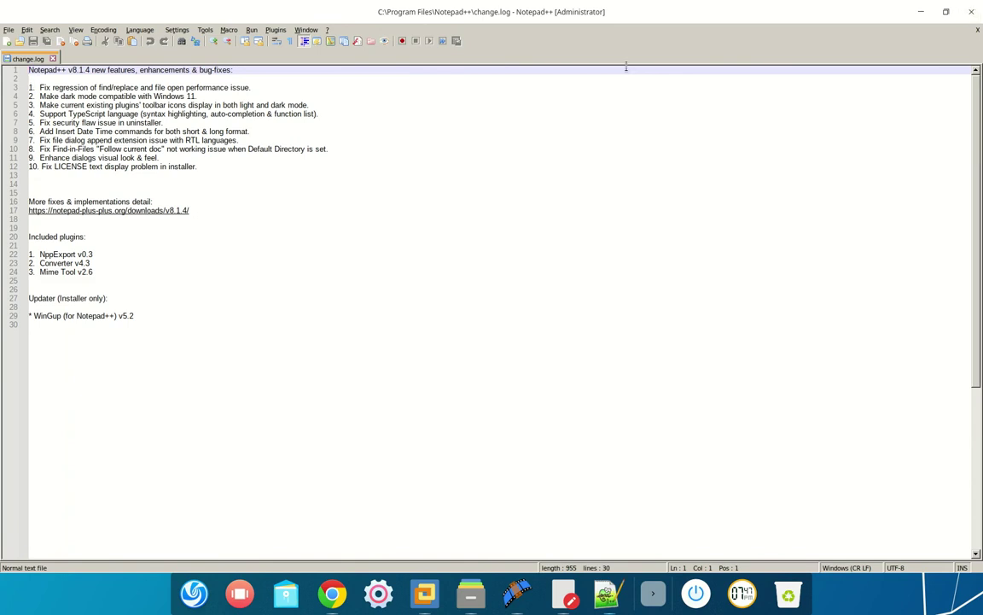
click(973, 12)
Step: Search the application launcher for "notepad" and start Notepad++
click(216, 593)
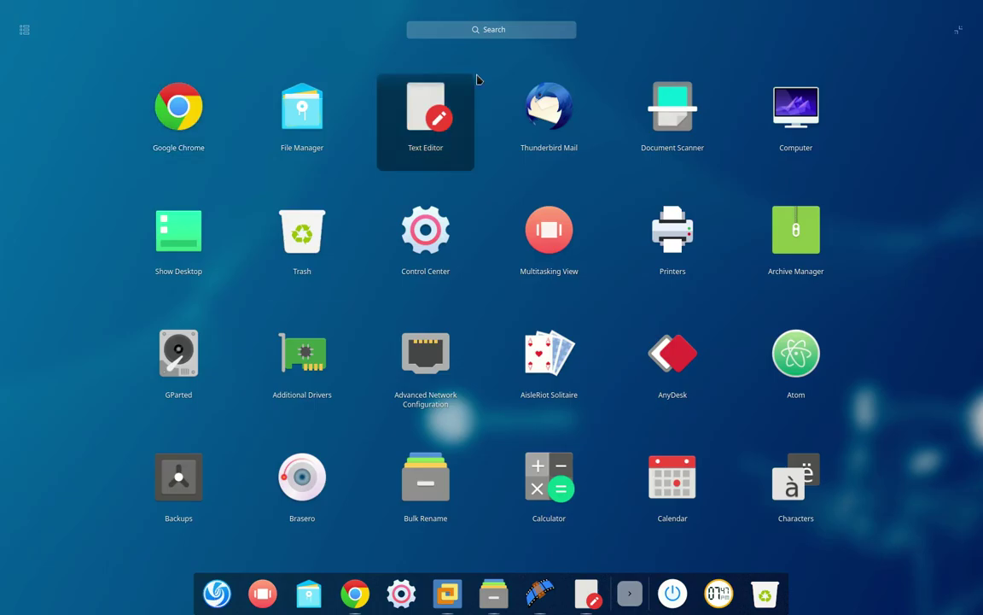
text(notp)
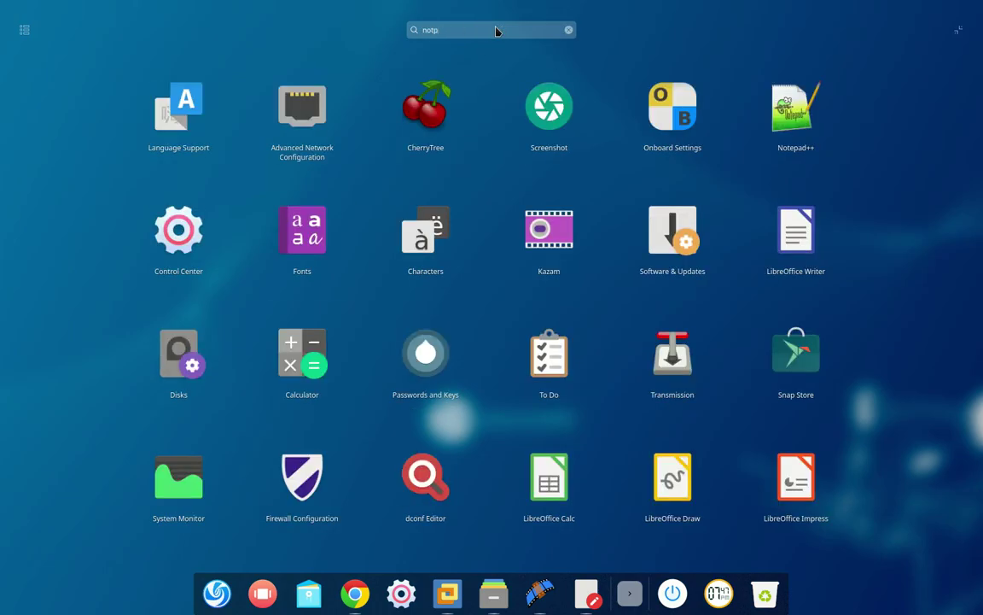
text(epad)
click(182, 134)
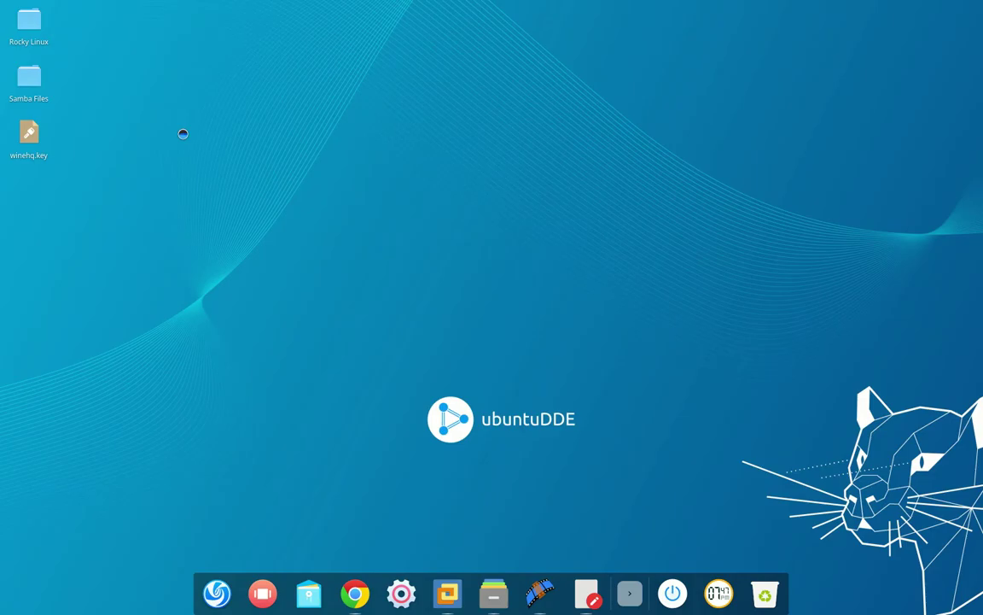
Step: Test selecting and deselecting the text of change.log and close Notepad++
key(ctrl+a)
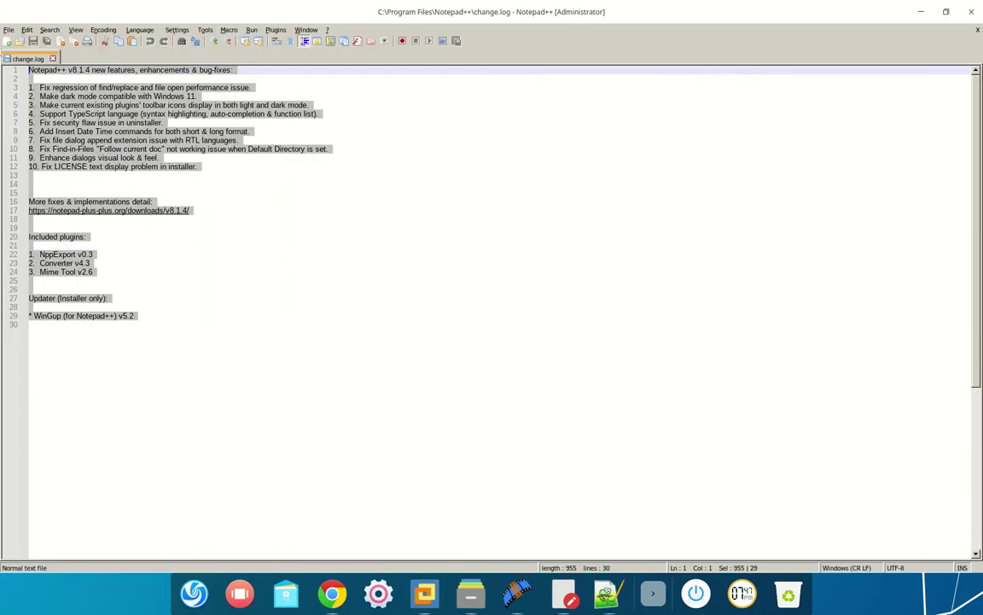
click(683, 213)
drag(589, 273, 282, 79)
click(246, 274)
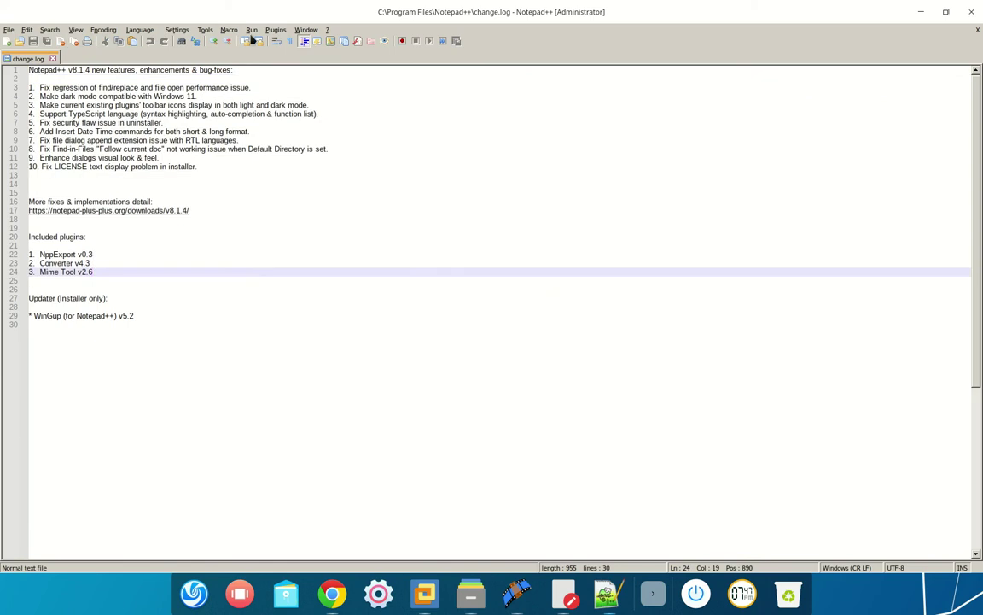
click(972, 12)
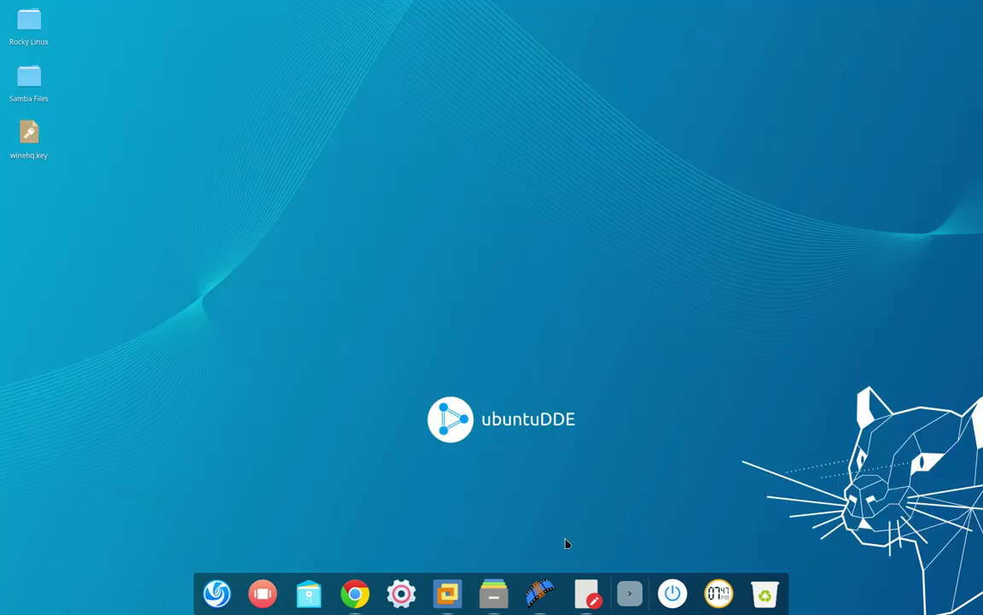
Step: Expand the dock's system tray and check the context menu of one of its icons
click(629, 593)
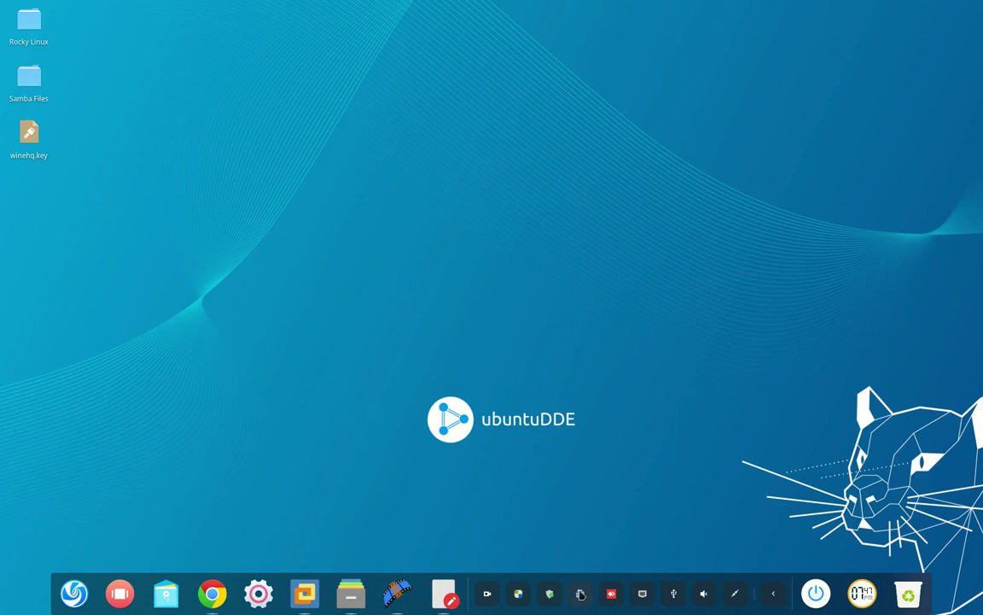
right_click(583, 600)
click(523, 538)
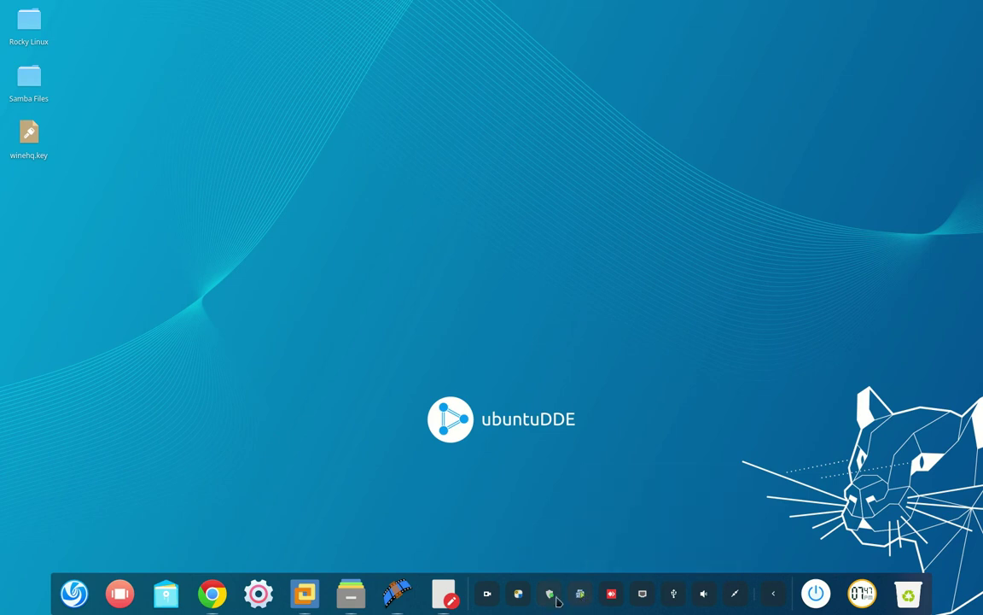